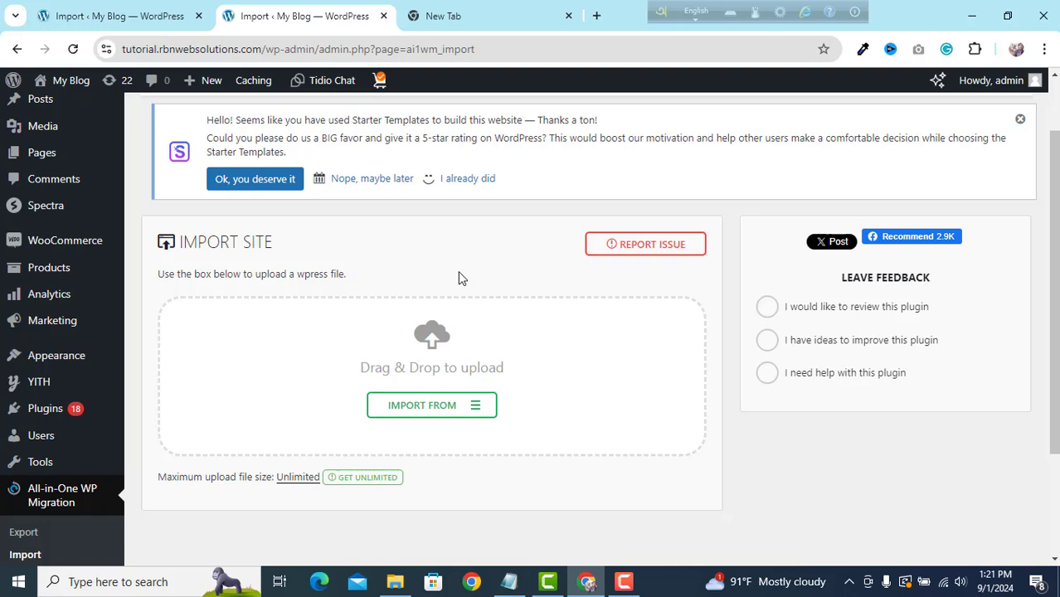
Step: Compare the maximum upload file size shown on the two All-in-One WP Migration import pages
{"action": "left_click", "coordinate": [144, 25]}
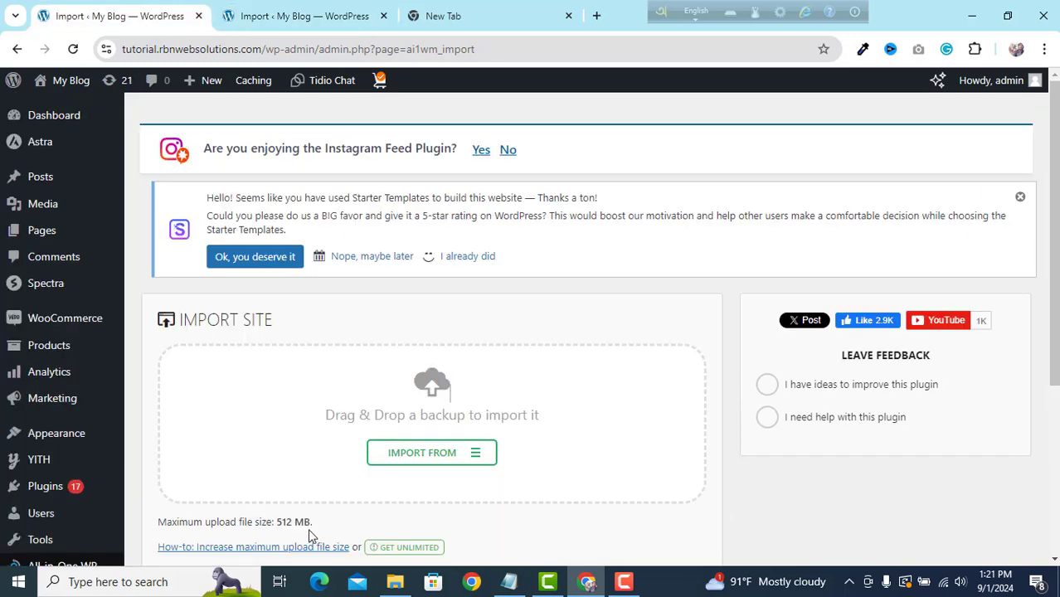
{"action": "left_click_drag", "start_coordinate": [312, 522], "coordinate": [154, 532]}
{"action": "left_click", "coordinate": [155, 531]}
{"action": "left_click", "coordinate": [286, 27]}
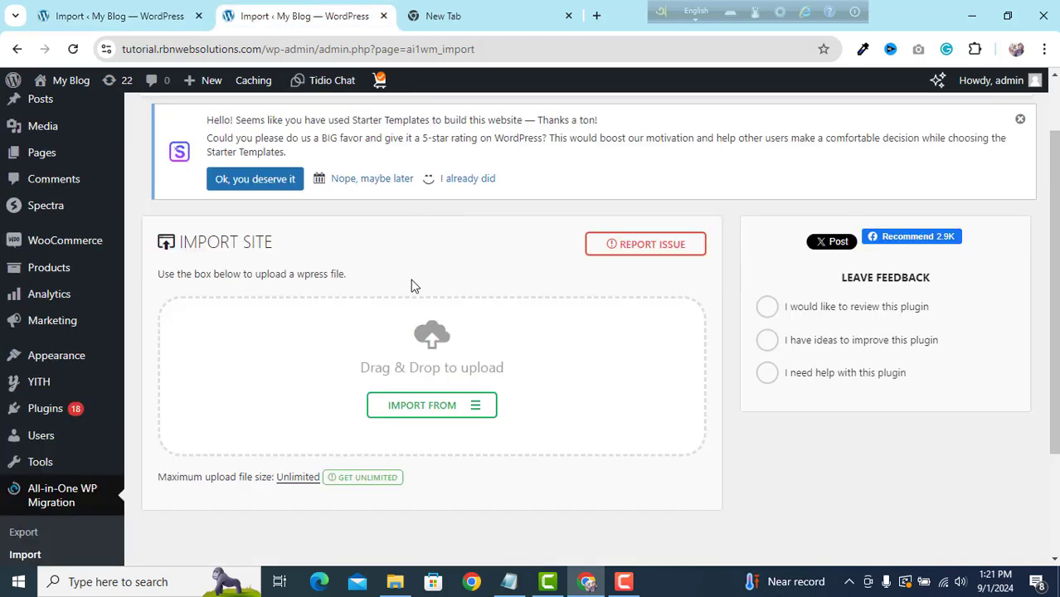
{"action": "scroll", "coordinate": [412, 286], "scroll_direction": "down", "scroll_amount": 1}
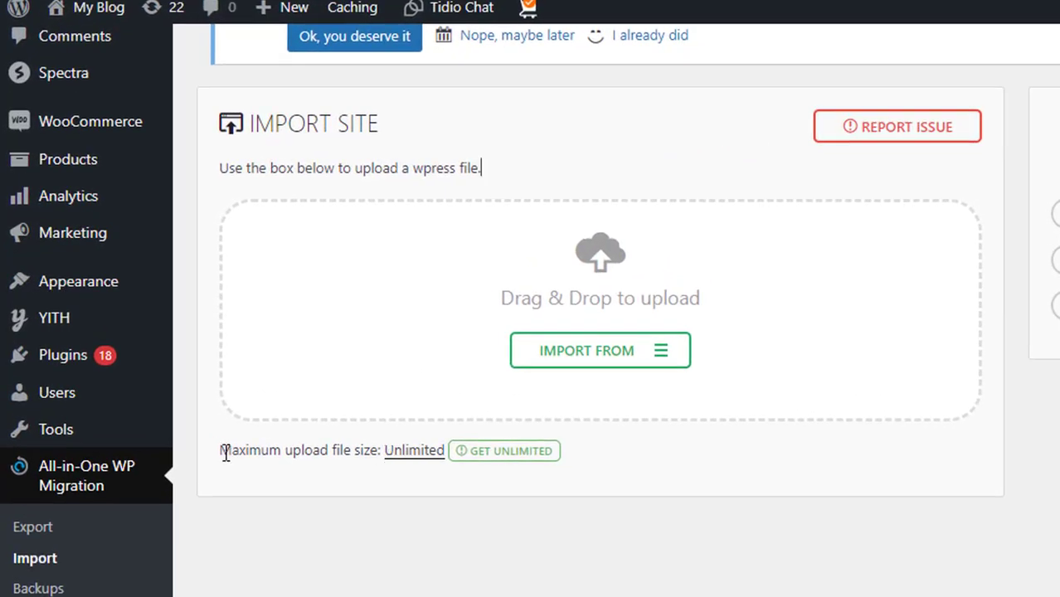
{"action": "left_click_drag", "start_coordinate": [220, 451], "coordinate": [340, 453]}
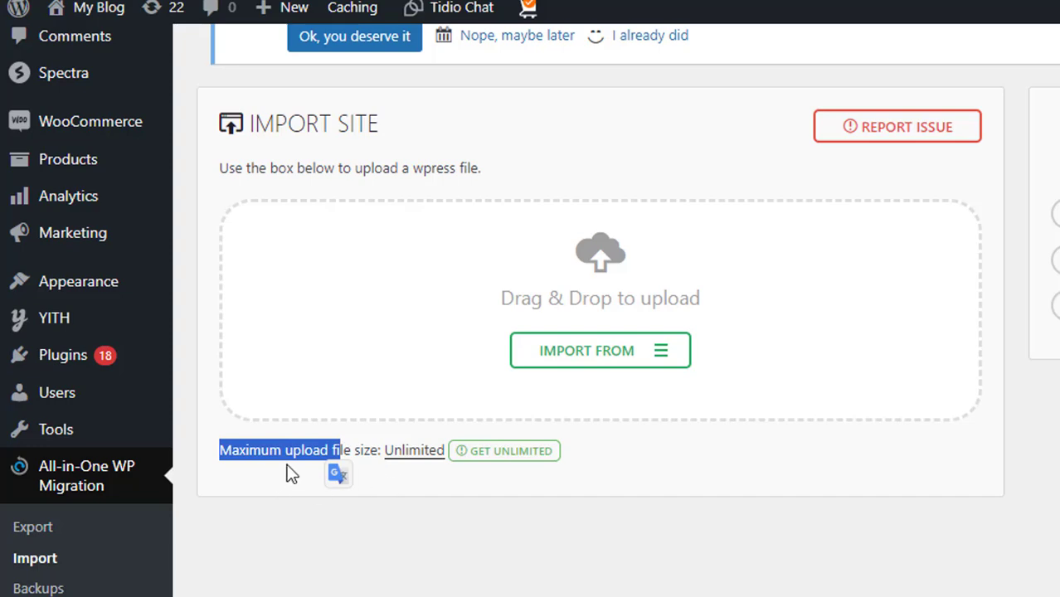
{"action": "left_click", "coordinate": [687, 487]}
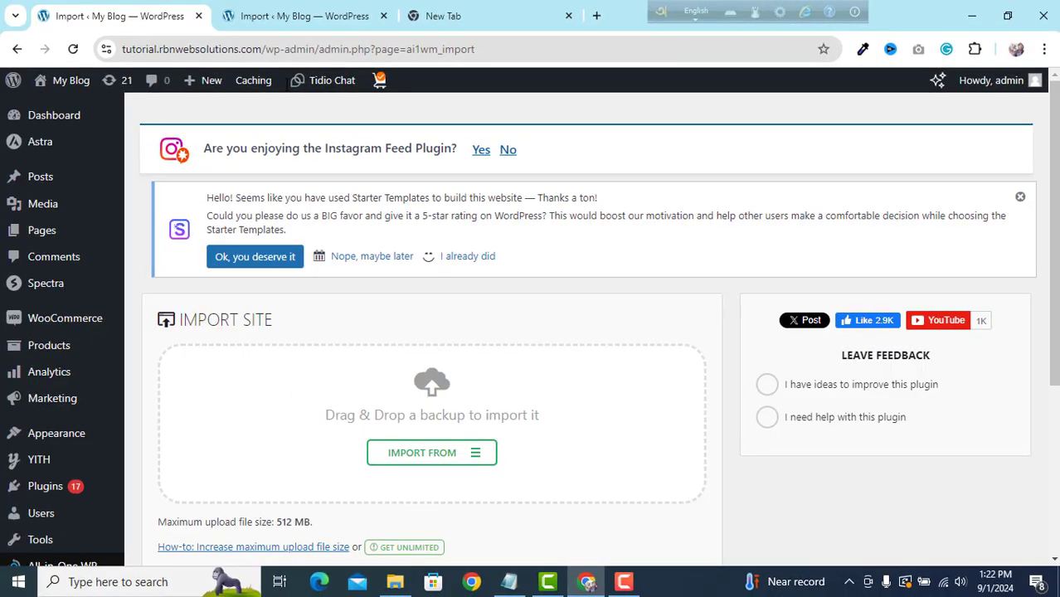
{"action": "left_click", "coordinate": [280, 23]}
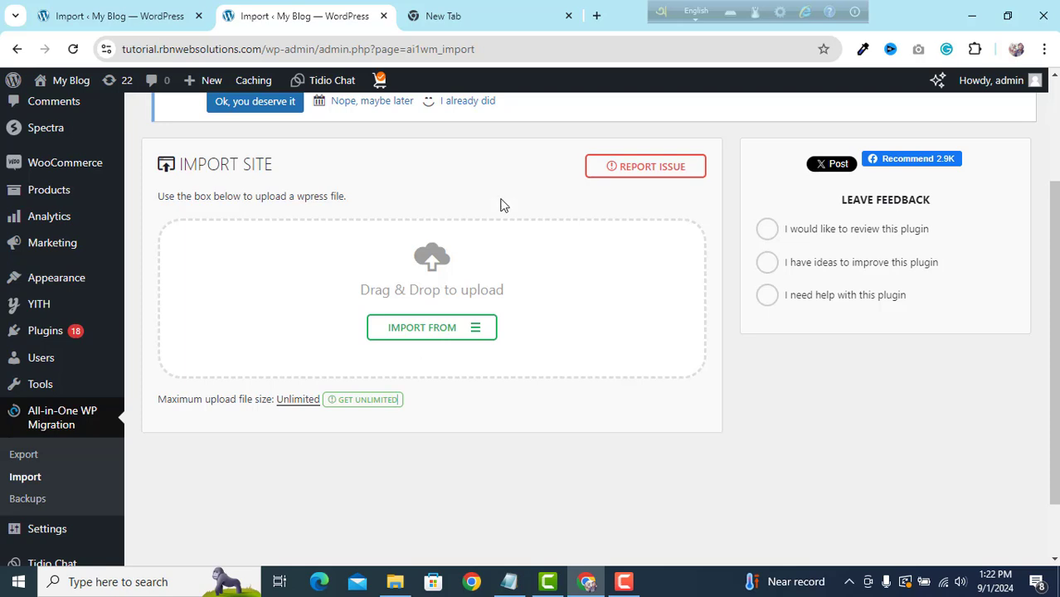
{"action": "scroll", "coordinate": [500, 205], "scroll_direction": "up", "scroll_amount": 2}
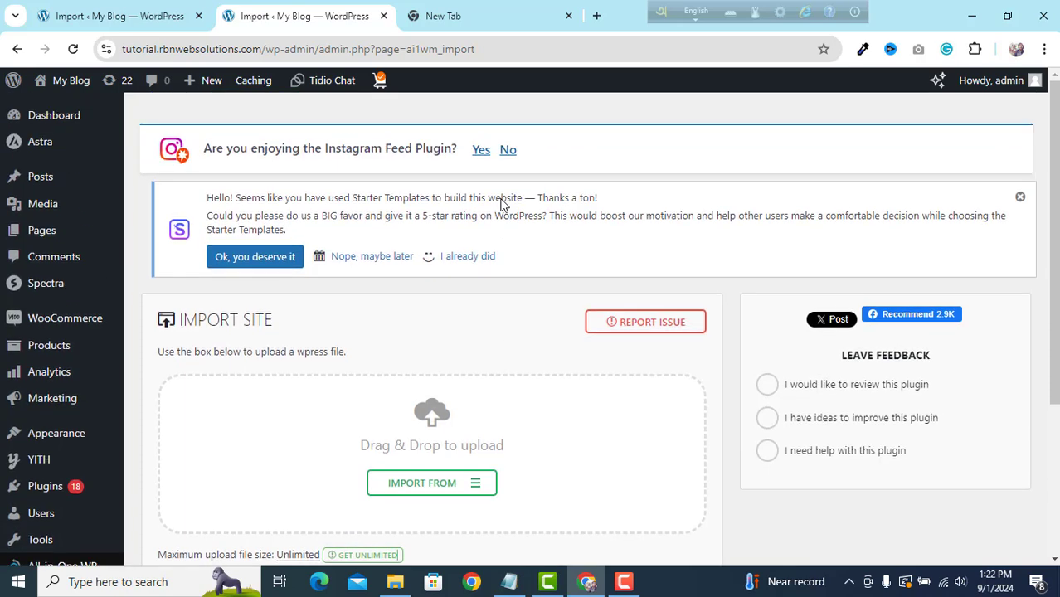
{"action": "scroll", "coordinate": [197, 403], "scroll_direction": "down", "scroll_amount": 2}
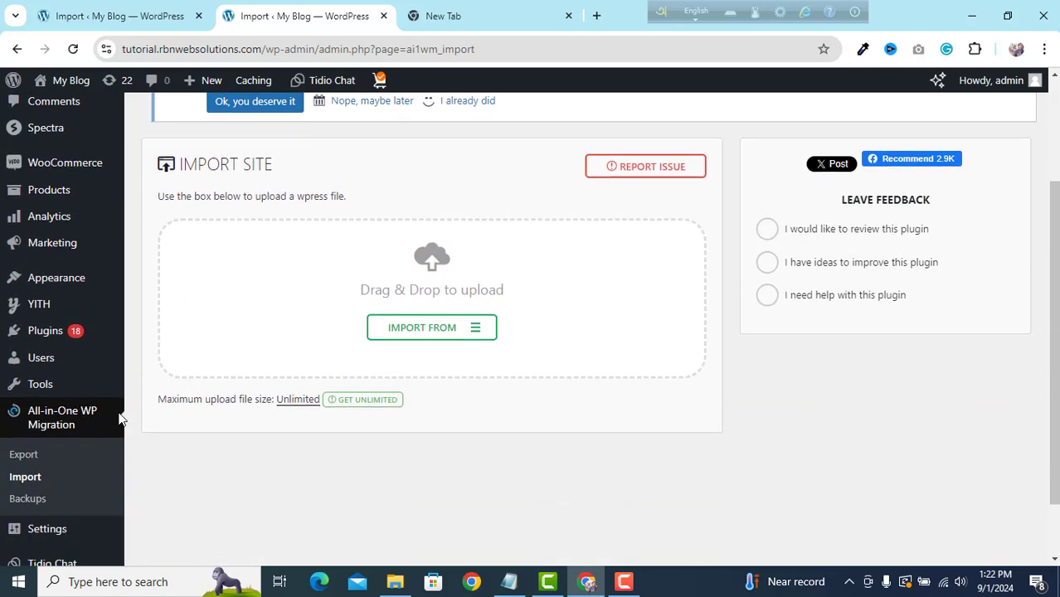
Step: Open the installed plugins list, close the extra import page, and locate the All-in-One WP Migration entry
{"action": "left_click", "coordinate": [45, 330]}
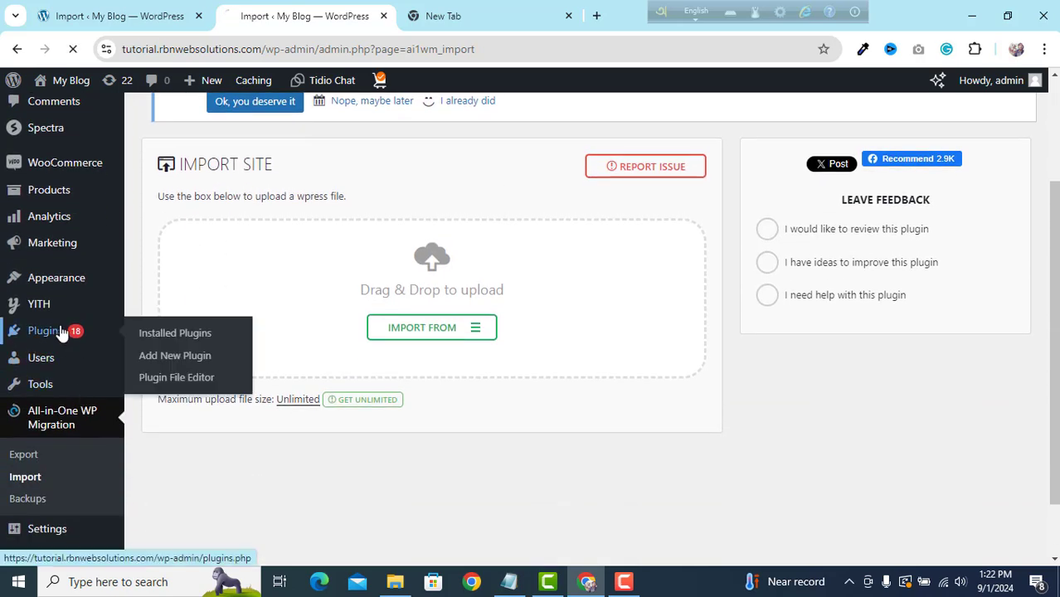
{"action": "left_click", "coordinate": [199, 16]}
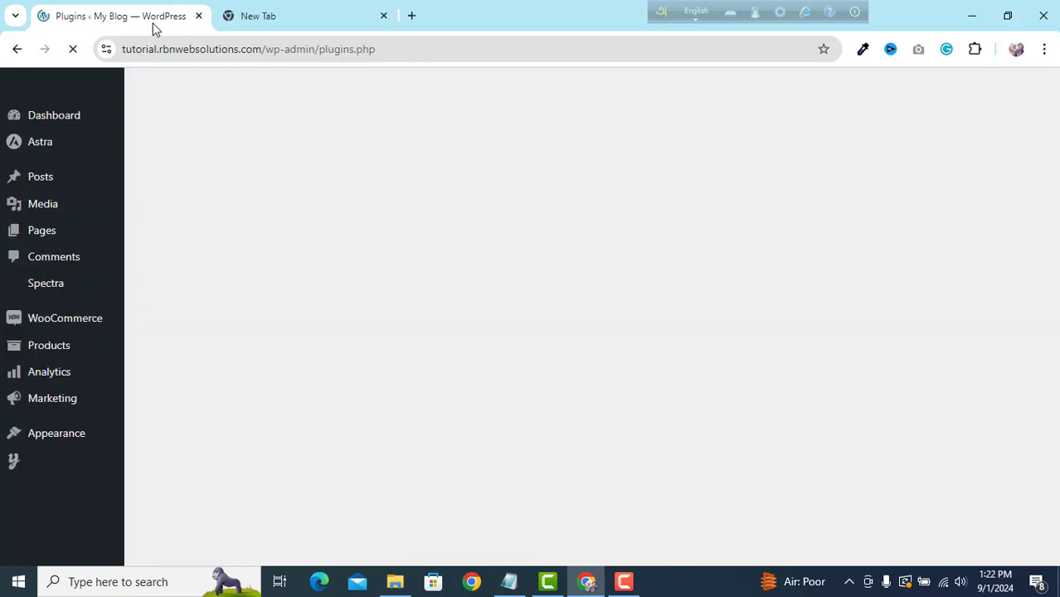
{"action": "scroll", "coordinate": [312, 331], "scroll_direction": "down", "scroll_amount": 3}
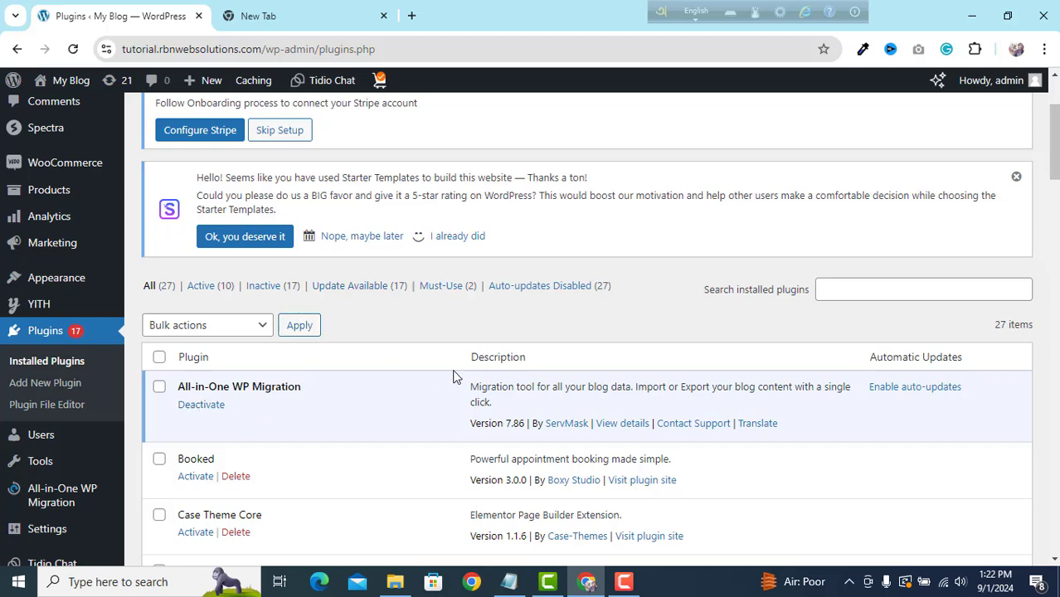
{"action": "scroll", "coordinate": [454, 373], "scroll_direction": "down", "scroll_amount": 1}
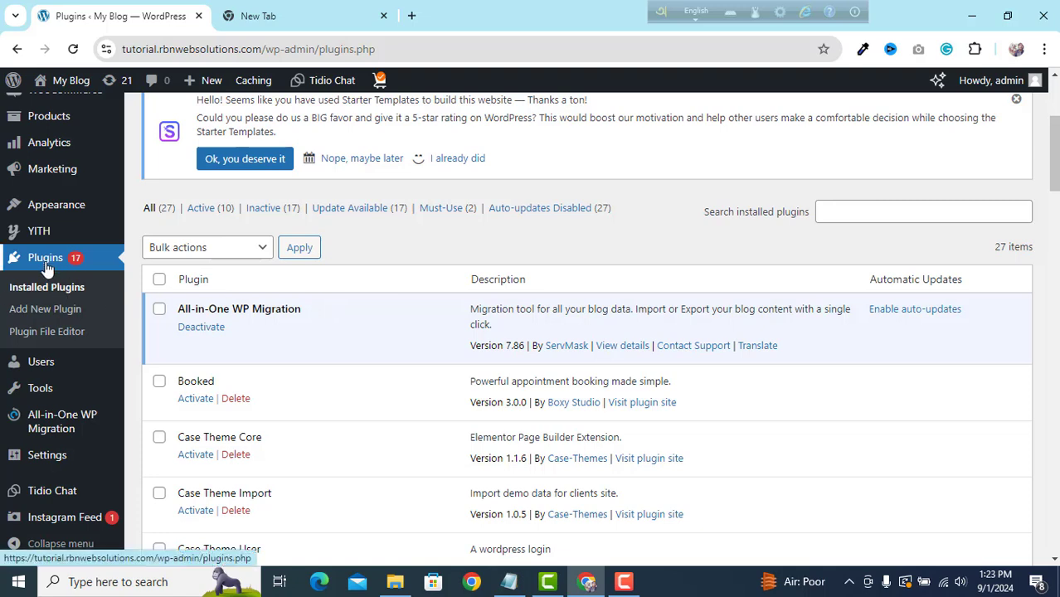
Step: Search the directory of new plugins for "ALL IN ONE WP migration" and examine the All-in-One WP Migration and Backup entry
{"action": "left_click", "coordinate": [63, 314]}
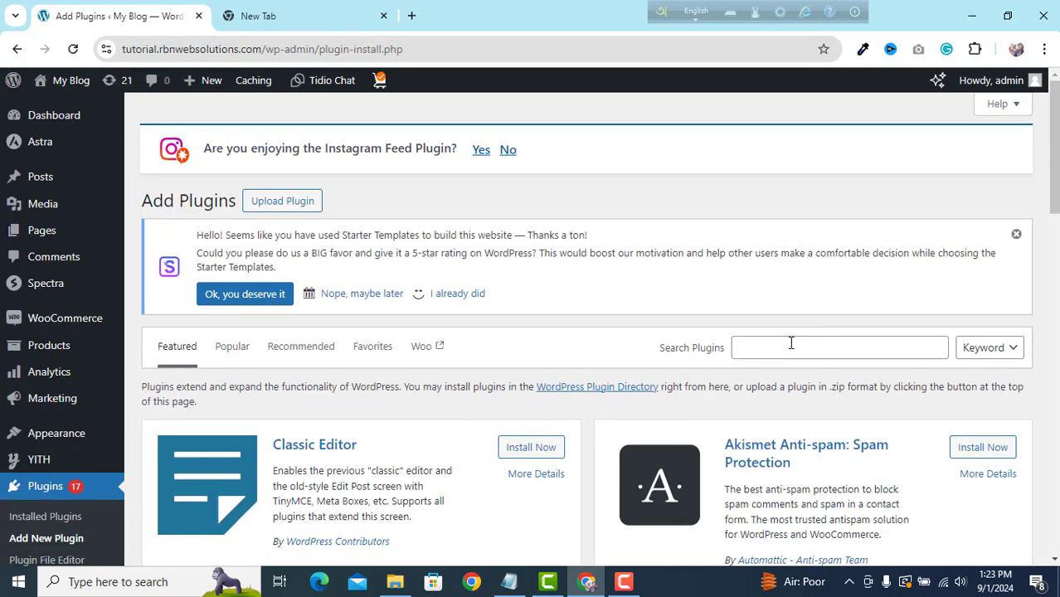
{"action": "left_click", "coordinate": [791, 347]}
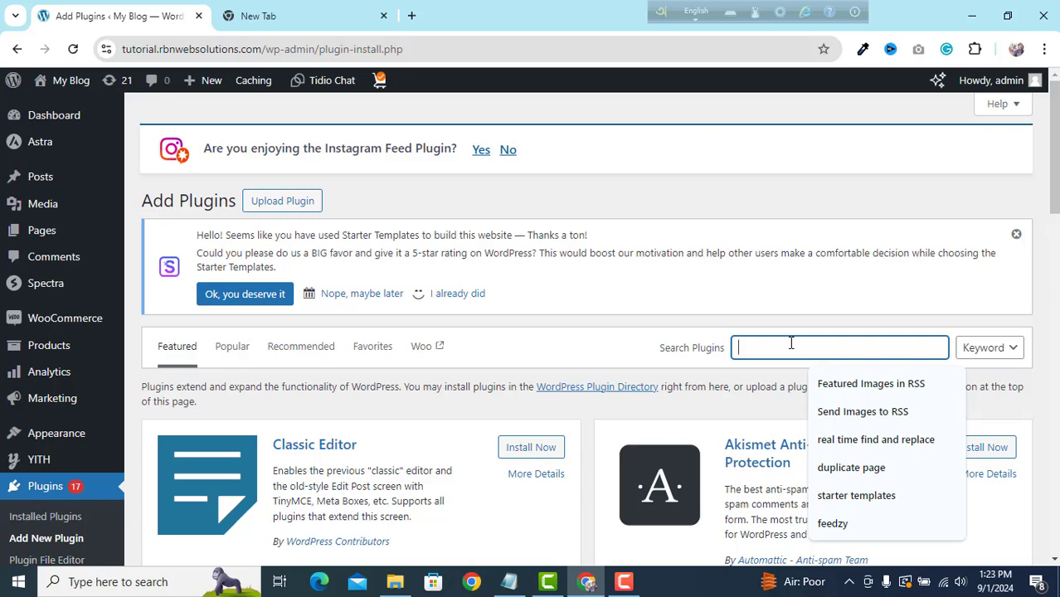
{"action": "type", "text": "ALL IN "}
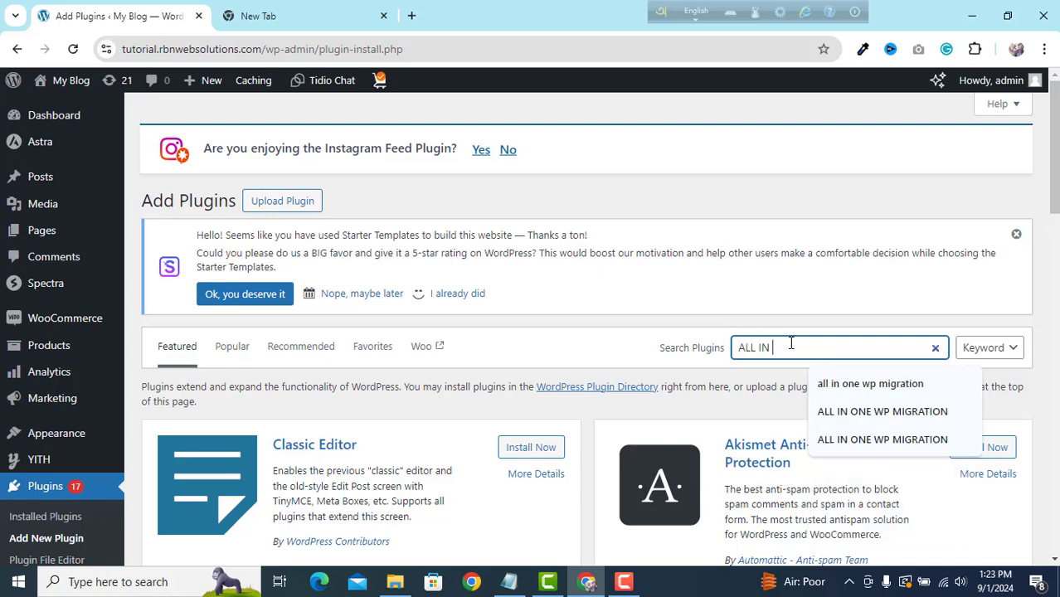
{"action": "type", "text": "ONE WP M"}
{"action": "key", "text": "BackSpace"}
{"action": "key", "text": "BackSpace"}
{"action": "key", "text": "BackSpace"}
{"action": "key", "text": "BackSpace"}
{"action": "key", "text": "BackSpace"}
{"action": "type", "text": "WP migration"}
{"action": "key", "text": "Tab"}
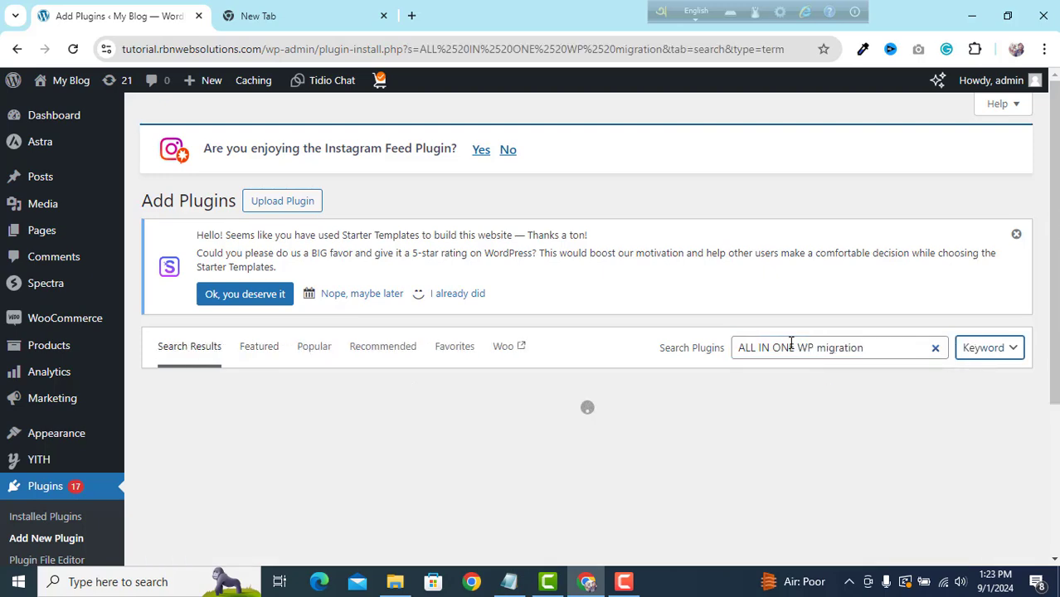
{"action": "scroll", "coordinate": [593, 280], "scroll_direction": "down", "scroll_amount": 1}
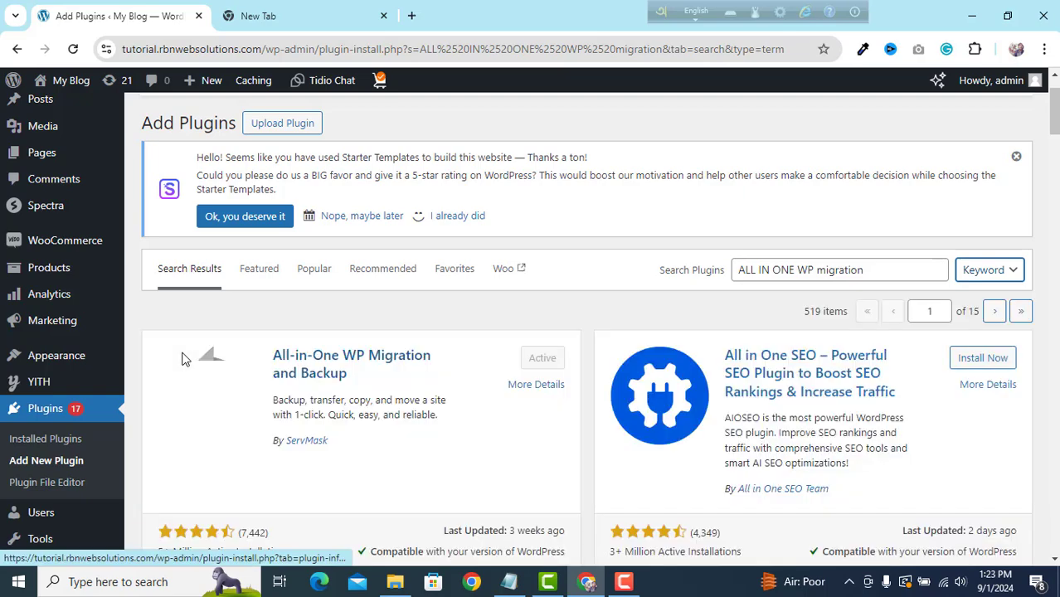
{"action": "scroll", "coordinate": [452, 282], "scroll_direction": "down", "scroll_amount": 1}
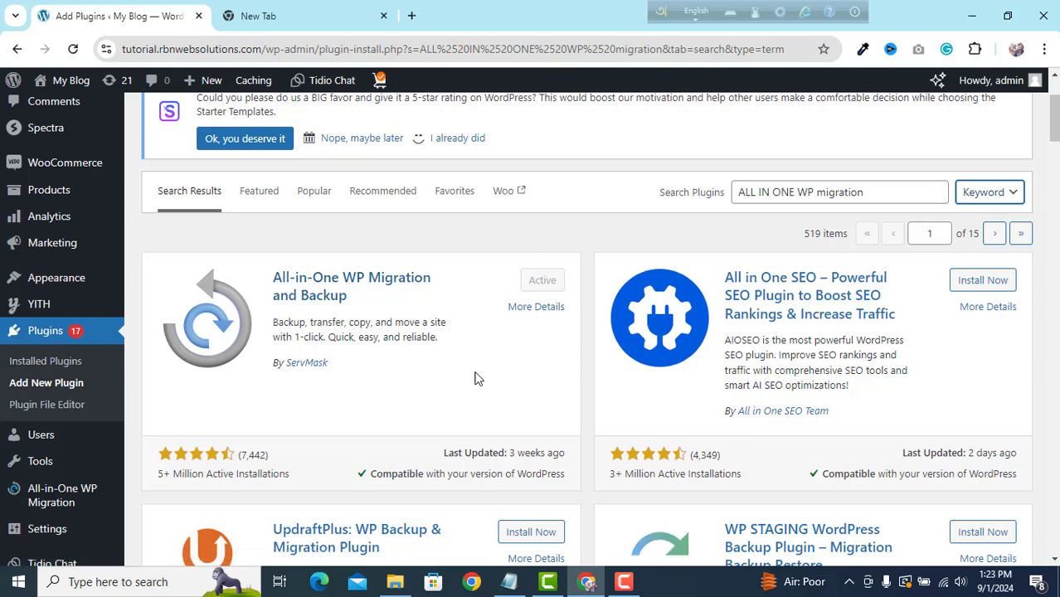
{"action": "scroll", "coordinate": [475, 374], "scroll_direction": "down", "scroll_amount": 1}
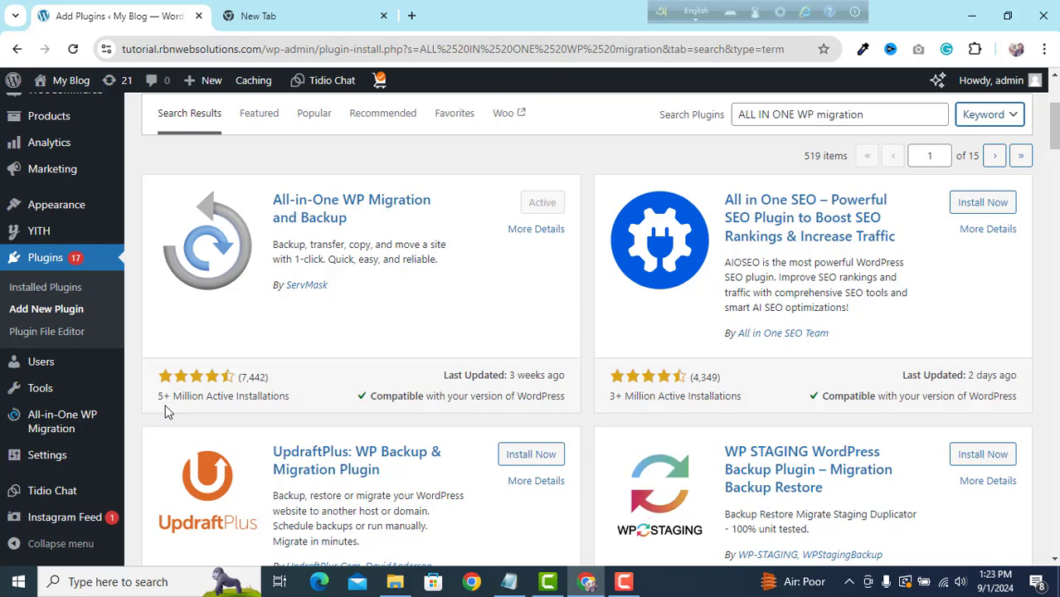
{"action": "left_click", "coordinate": [274, 383]}
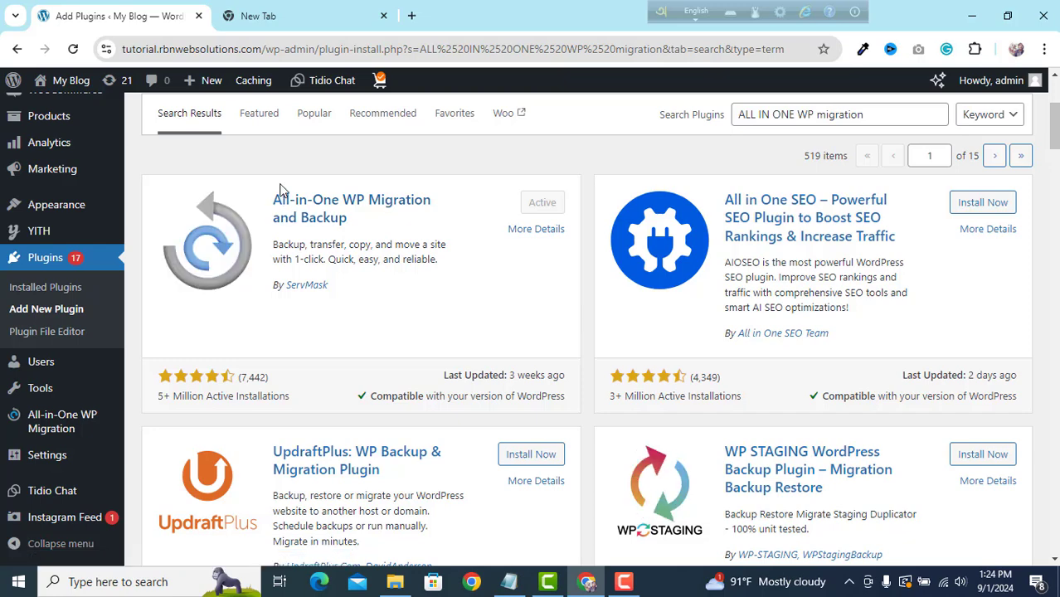
Step: Open the All-in-One WP Migration import page and check its maximum upload file size
{"action": "scroll", "coordinate": [104, 391], "scroll_direction": "down", "scroll_amount": 1}
{"action": "mouse_move", "coordinate": [83, 422]}
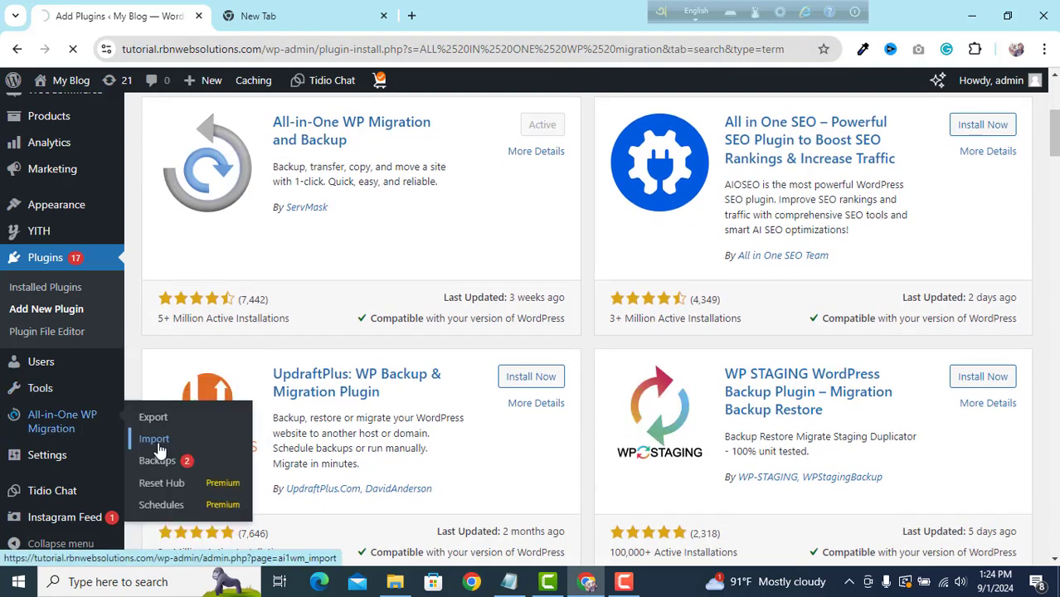
{"action": "left_click", "coordinate": [168, 440]}
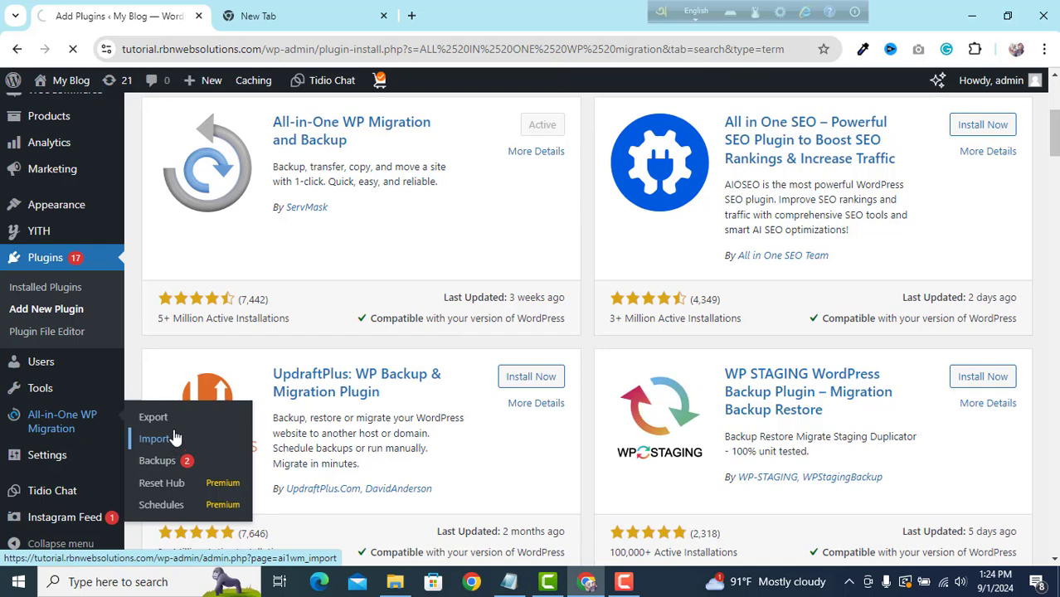
{"action": "scroll", "coordinate": [287, 266], "scroll_direction": "up", "scroll_amount": 3}
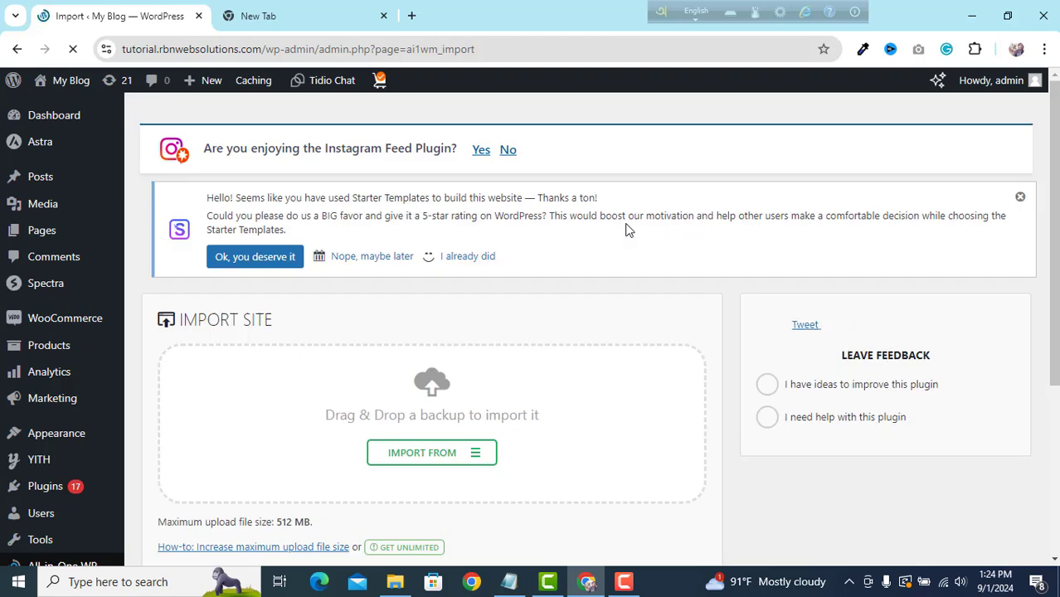
{"action": "scroll", "coordinate": [628, 231], "scroll_direction": "down", "scroll_amount": 2}
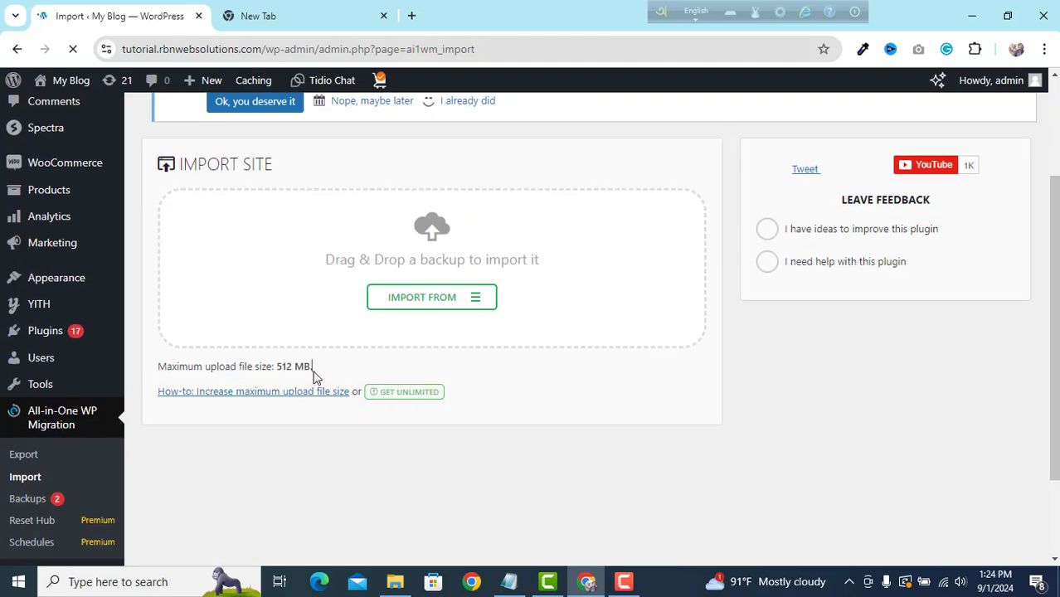
{"action": "left_click_drag", "start_coordinate": [311, 366], "coordinate": [152, 370]}
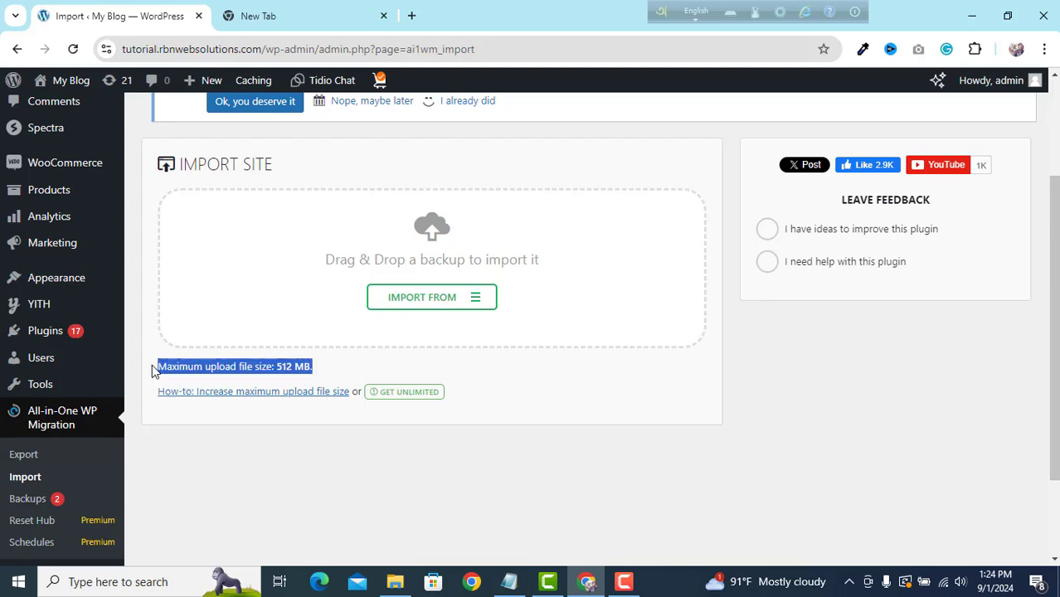
{"action": "left_click", "coordinate": [201, 370]}
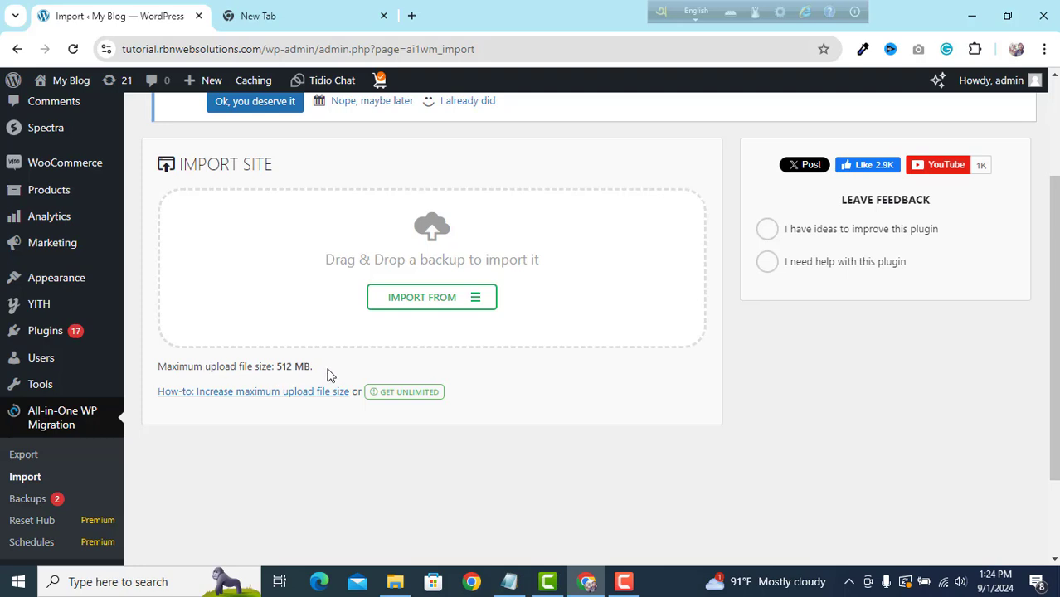
{"action": "left_click_drag", "start_coordinate": [371, 368], "coordinate": [148, 236]}
{"action": "left_click", "coordinate": [148, 236]}
{"action": "left_click_drag", "start_coordinate": [313, 366], "coordinate": [280, 373]}
{"action": "left_click", "coordinate": [335, 370]}
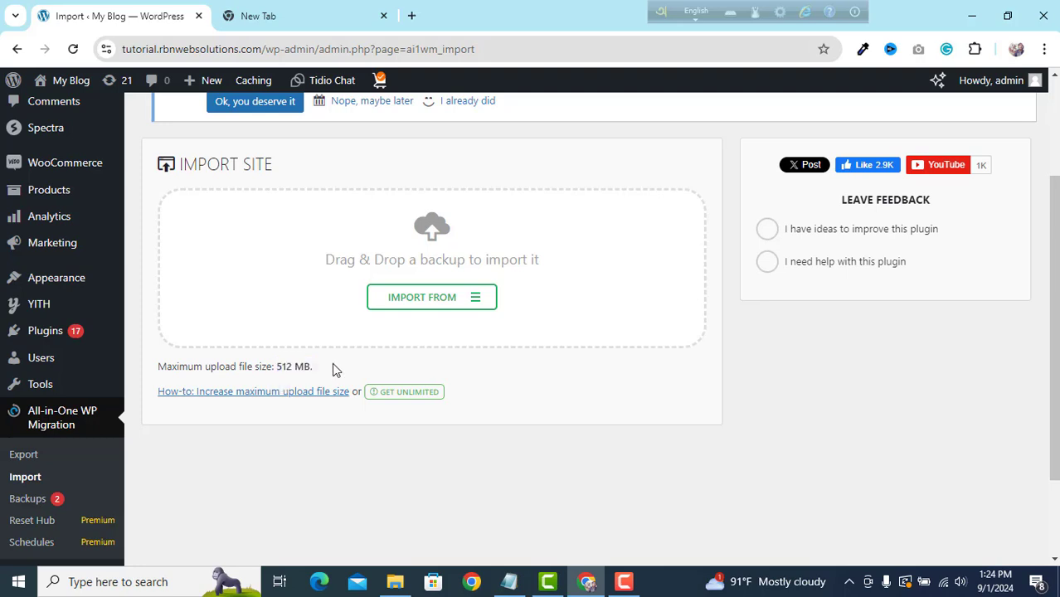
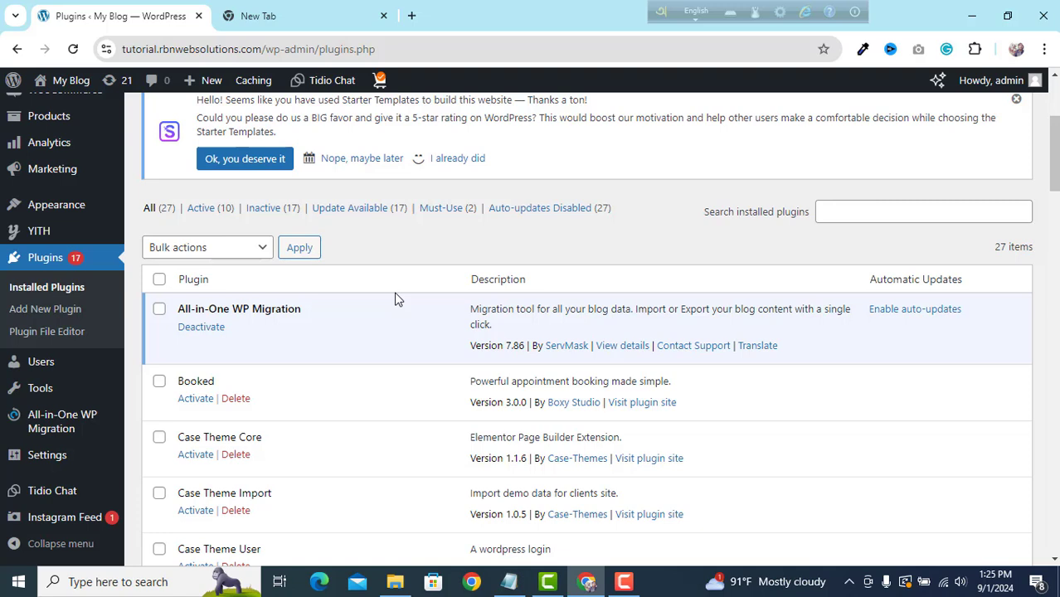
{"action": "left_click", "coordinate": [54, 315]}
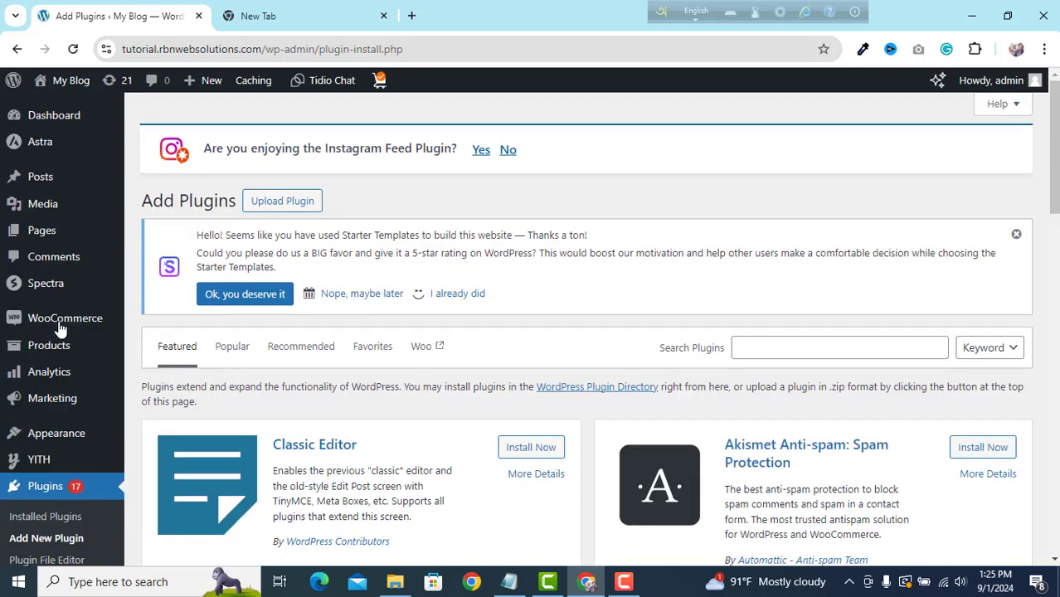
{"action": "left_click", "coordinate": [274, 207]}
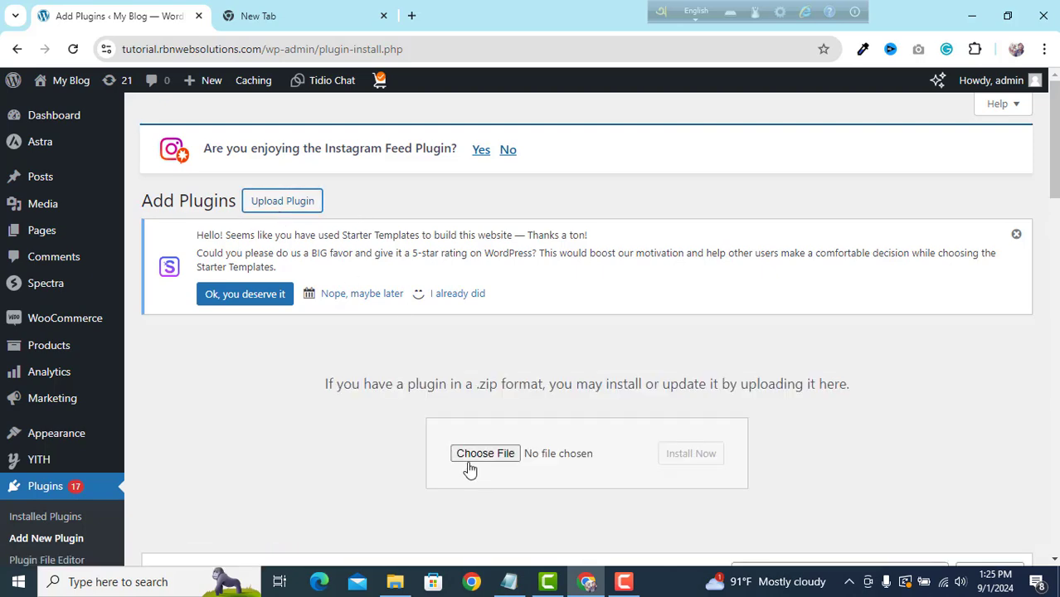
{"action": "left_click", "coordinate": [473, 458]}
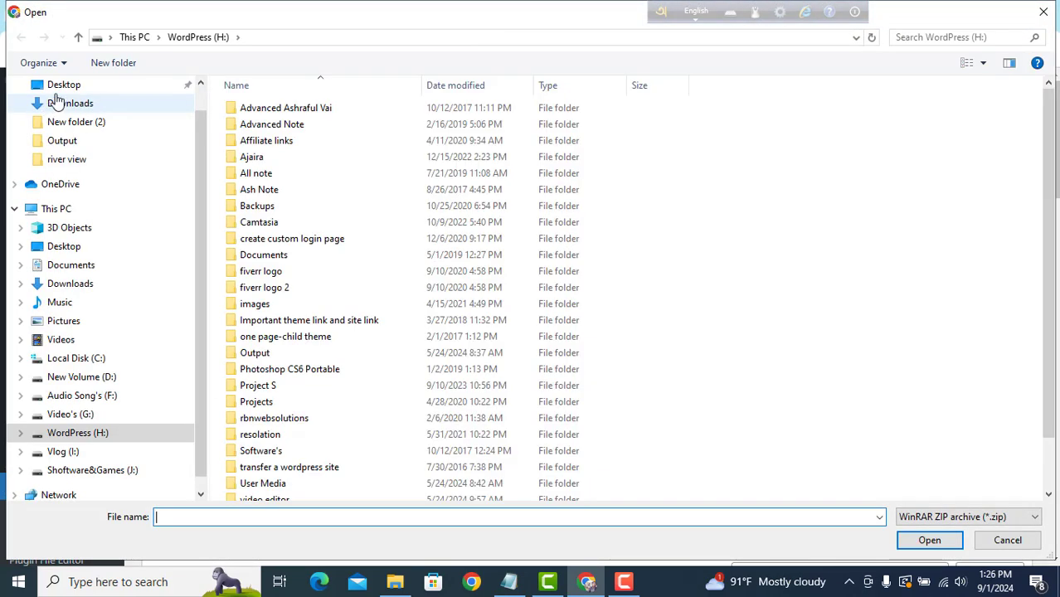
{"action": "left_click", "coordinate": [51, 90]}
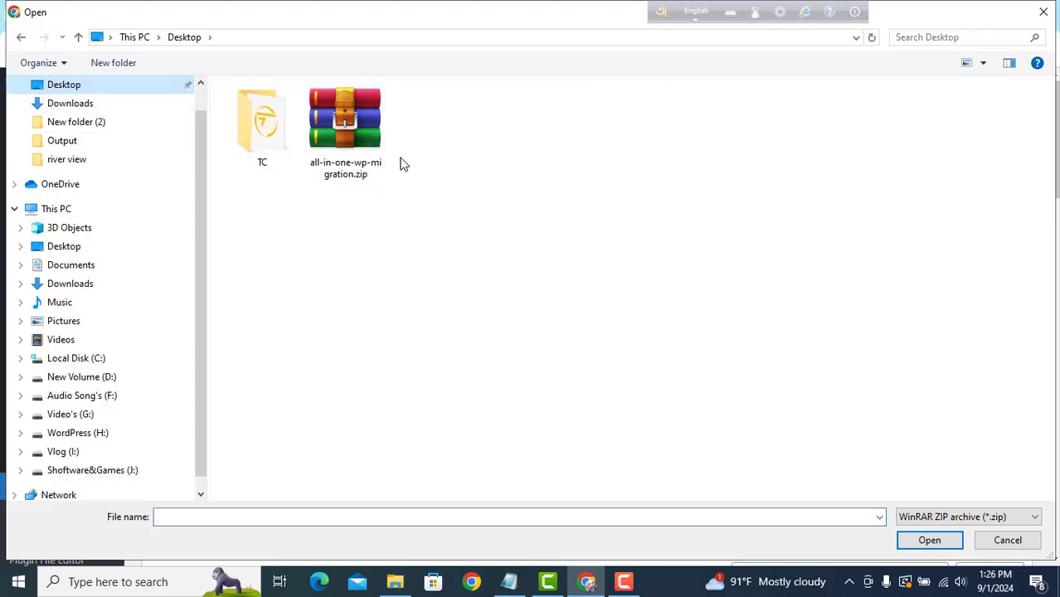
{"action": "left_click", "coordinate": [347, 147]}
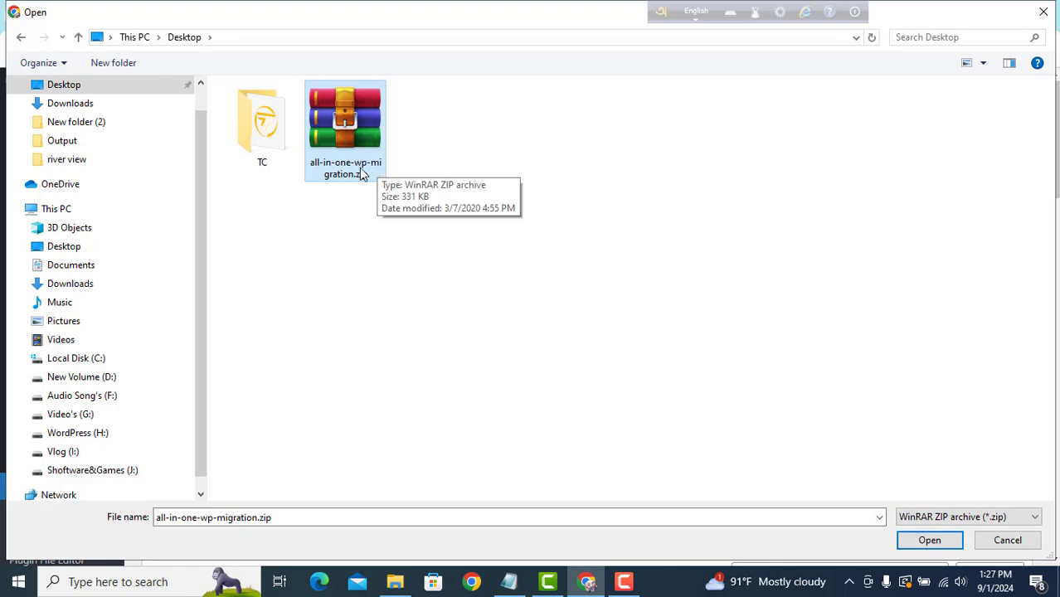
{"action": "left_click", "coordinate": [1043, 24]}
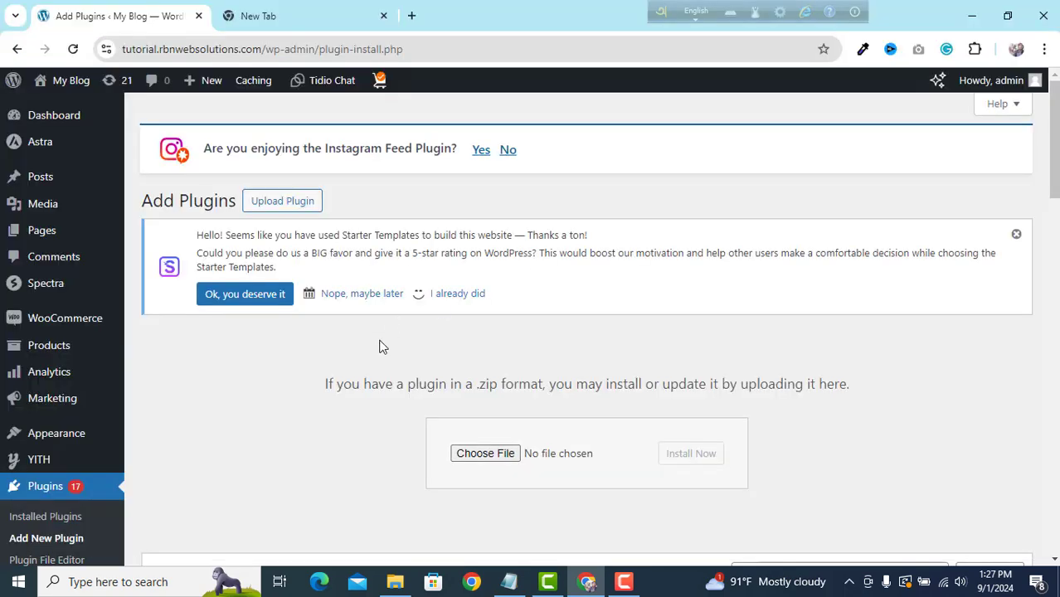
Step: Deactivate All-in-One WP Migration in the installed plugins list
{"action": "left_click", "coordinate": [45, 494]}
{"action": "scroll", "coordinate": [246, 267], "scroll_direction": "down", "scroll_amount": 1}
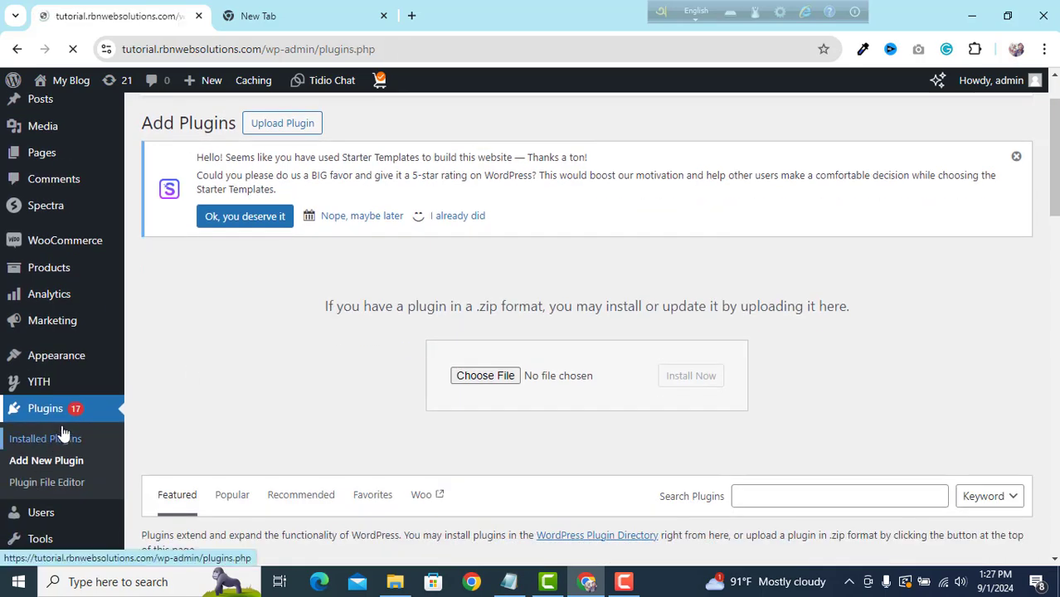
{"action": "scroll", "coordinate": [324, 362], "scroll_direction": "down", "scroll_amount": 3}
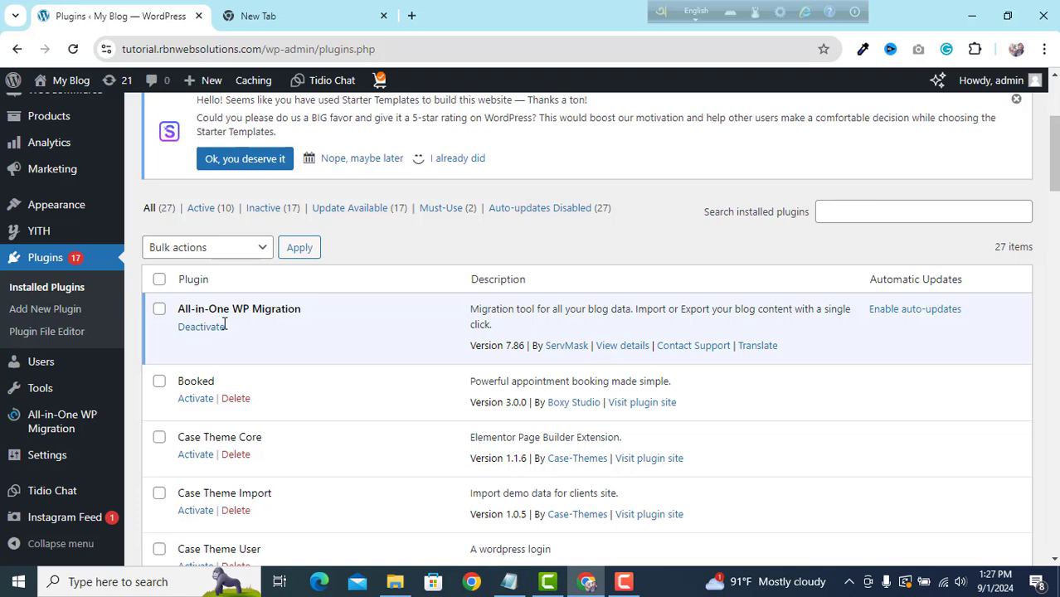
{"action": "left_click", "coordinate": [201, 327]}
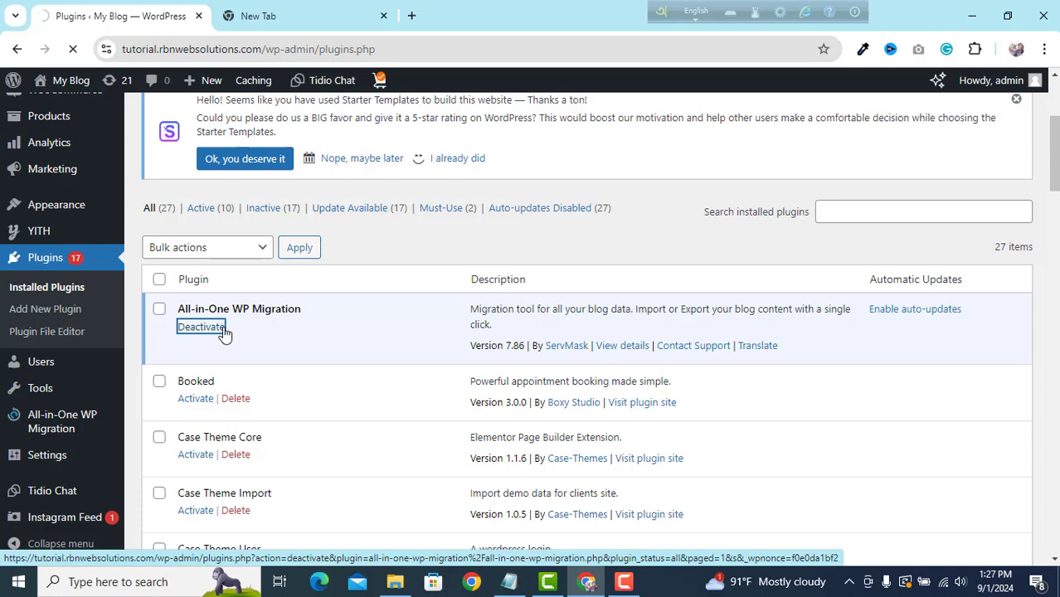
Step: Delete the deactivated All-in-One WP Migration plugin and check the list of remaining plugins
{"action": "scroll", "coordinate": [340, 284], "scroll_direction": "down", "scroll_amount": 3}
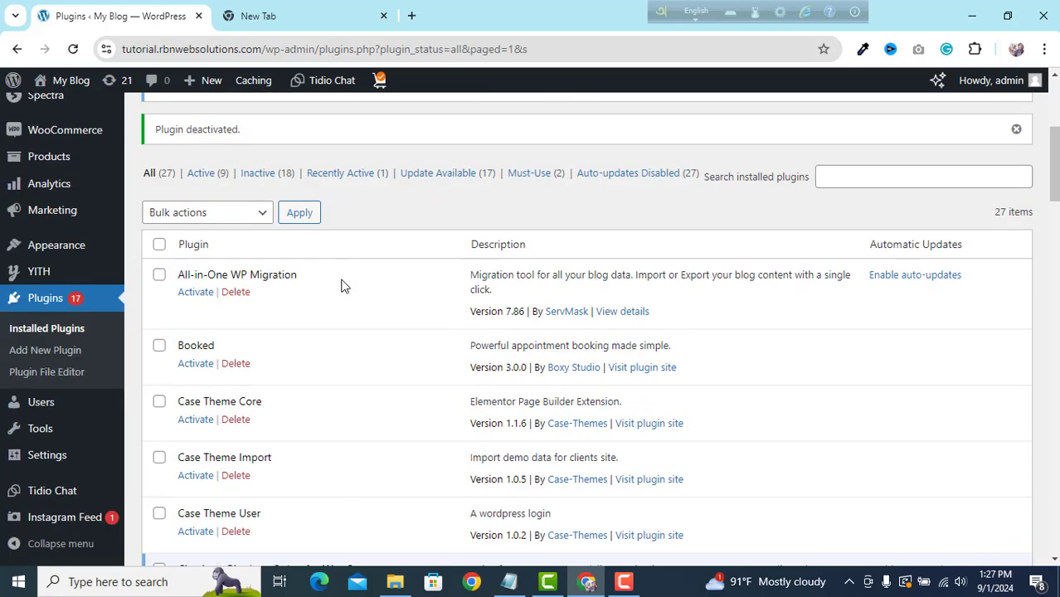
{"action": "left_click", "coordinate": [237, 296]}
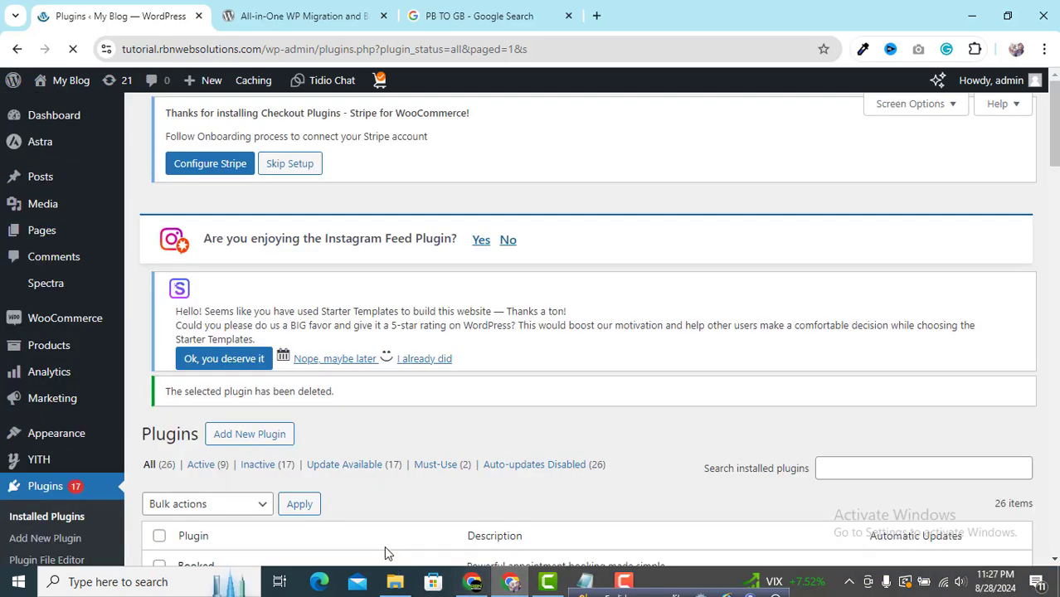
{"action": "scroll", "coordinate": [331, 419], "scroll_direction": "down", "scroll_amount": 2}
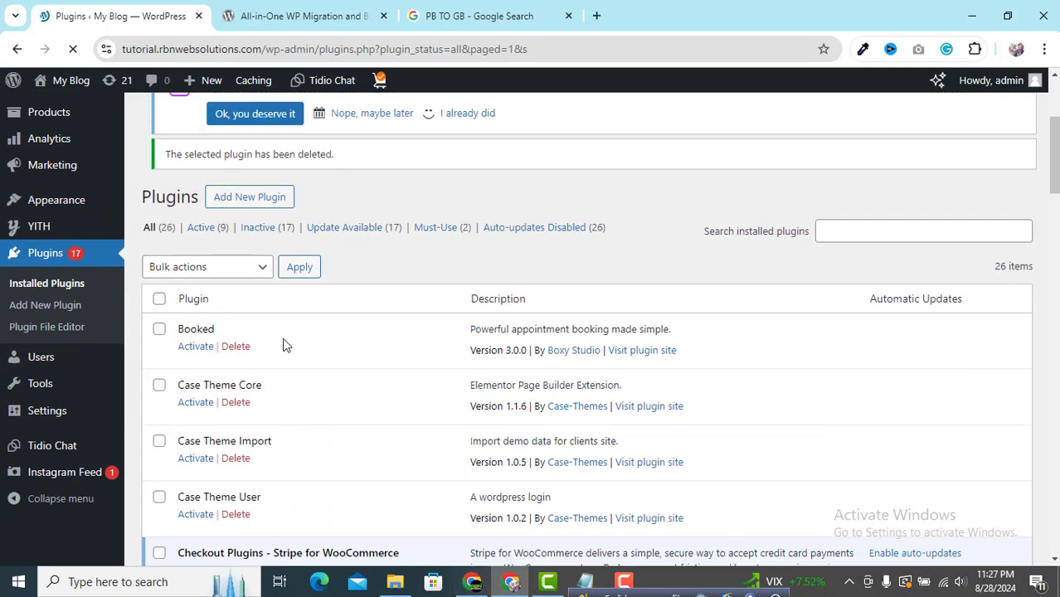
{"action": "scroll", "coordinate": [286, 340], "scroll_direction": "up", "scroll_amount": 1}
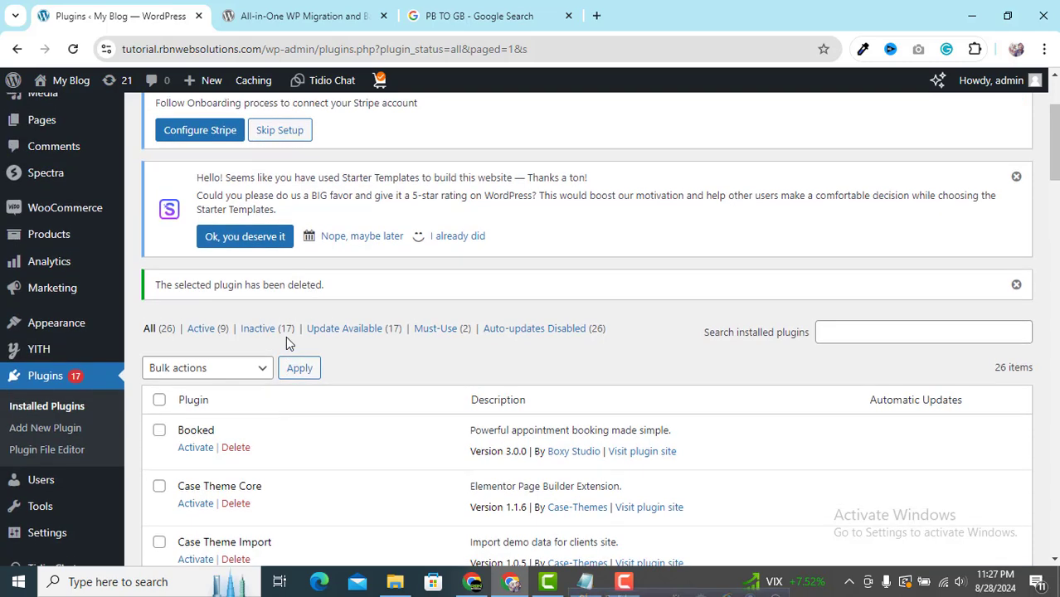
{"action": "scroll", "coordinate": [285, 339], "scroll_direction": "down", "scroll_amount": 2}
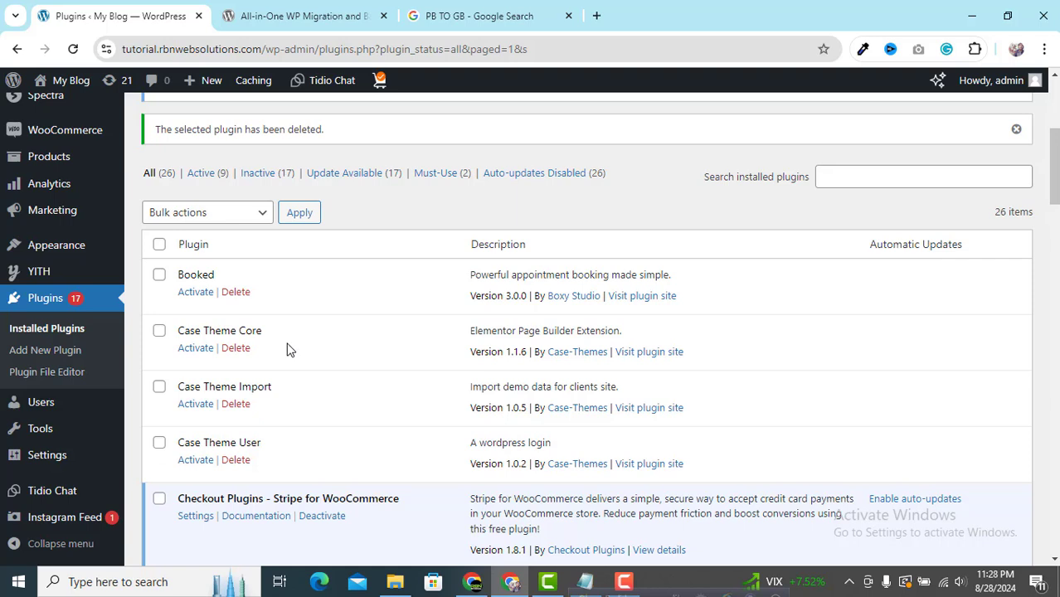
Step: Add a new plugin by uploading all-in-one-wp-migration.zip from the Desktop folder and install it
{"action": "left_click", "coordinate": [58, 362]}
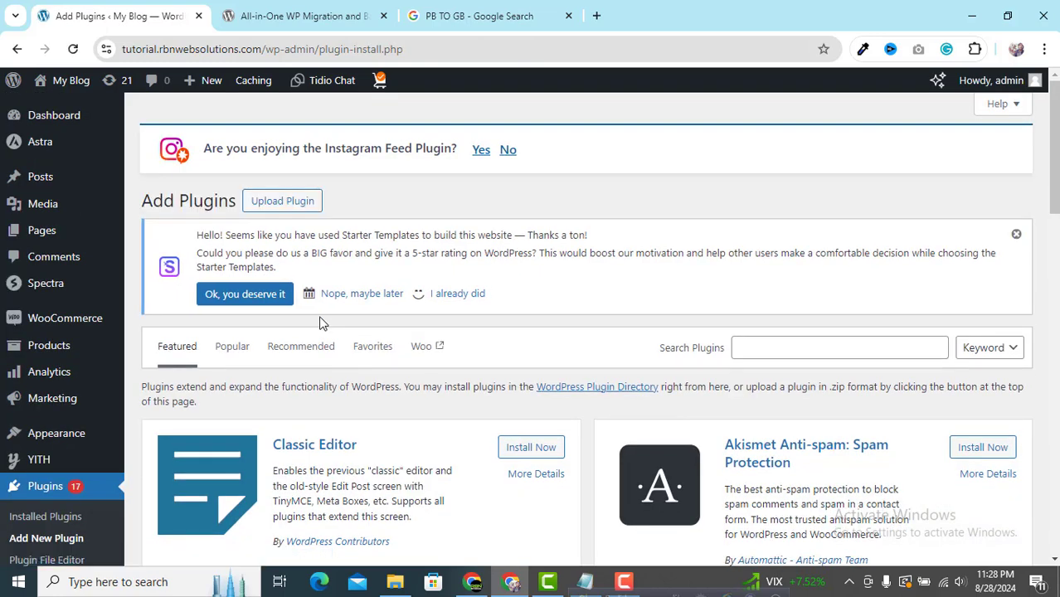
{"action": "left_click", "coordinate": [273, 207]}
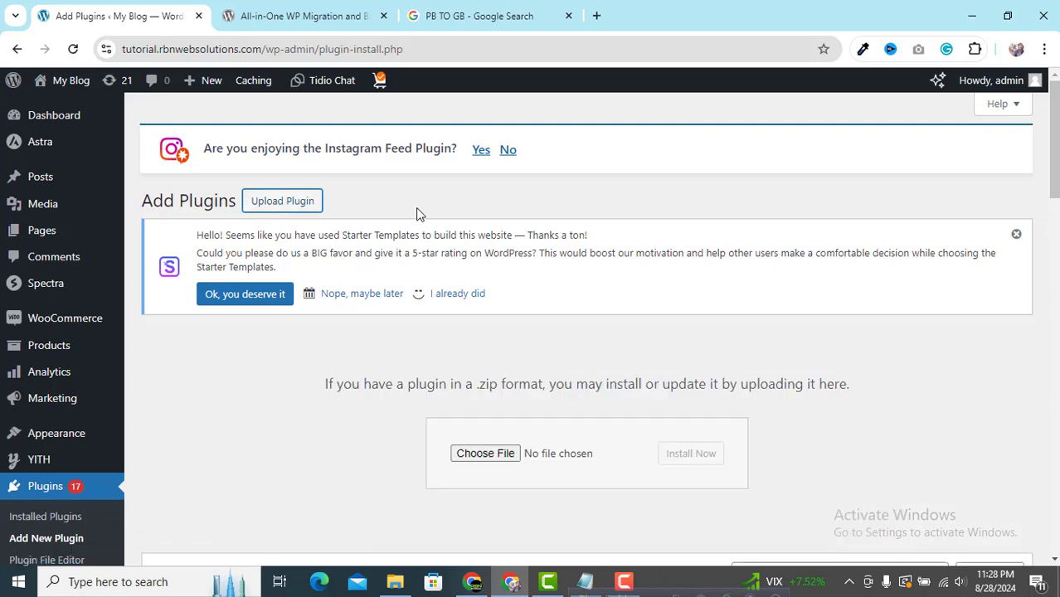
{"action": "scroll", "coordinate": [442, 282], "scroll_direction": "down", "scroll_amount": 1}
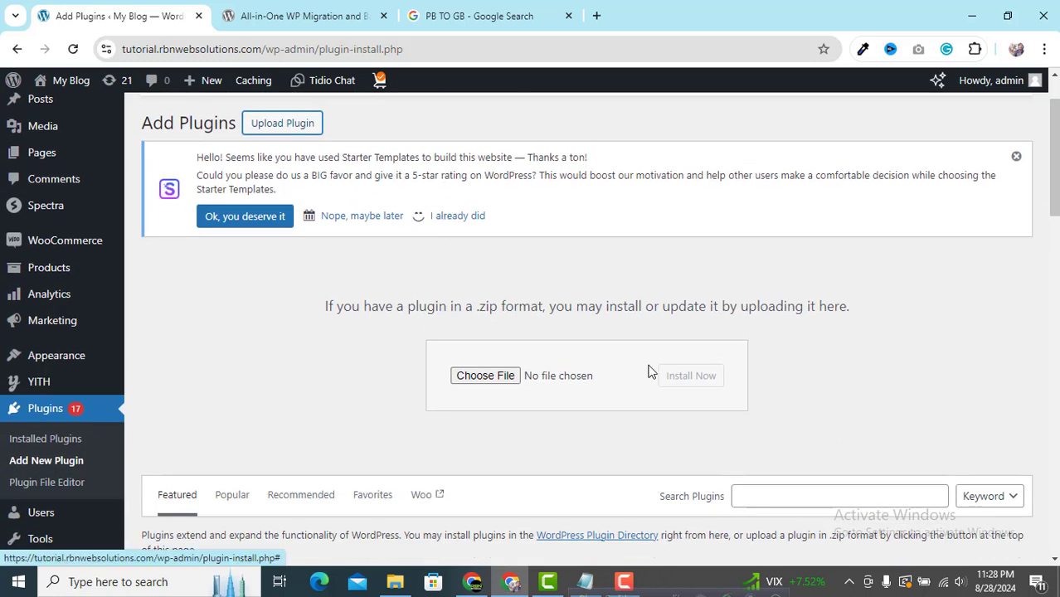
{"action": "left_click", "coordinate": [492, 380]}
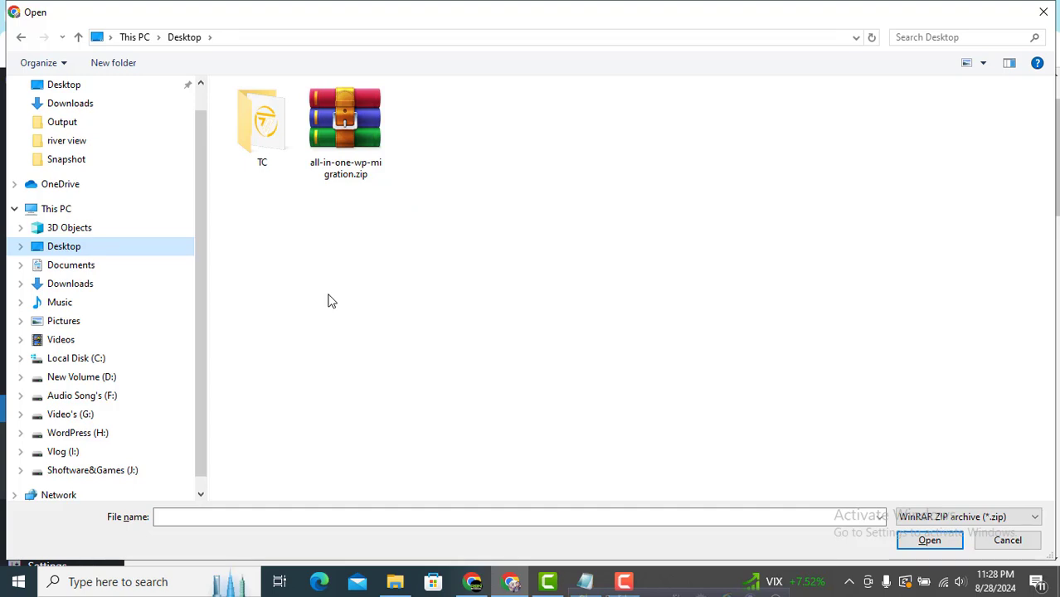
{"action": "left_click", "coordinate": [339, 172]}
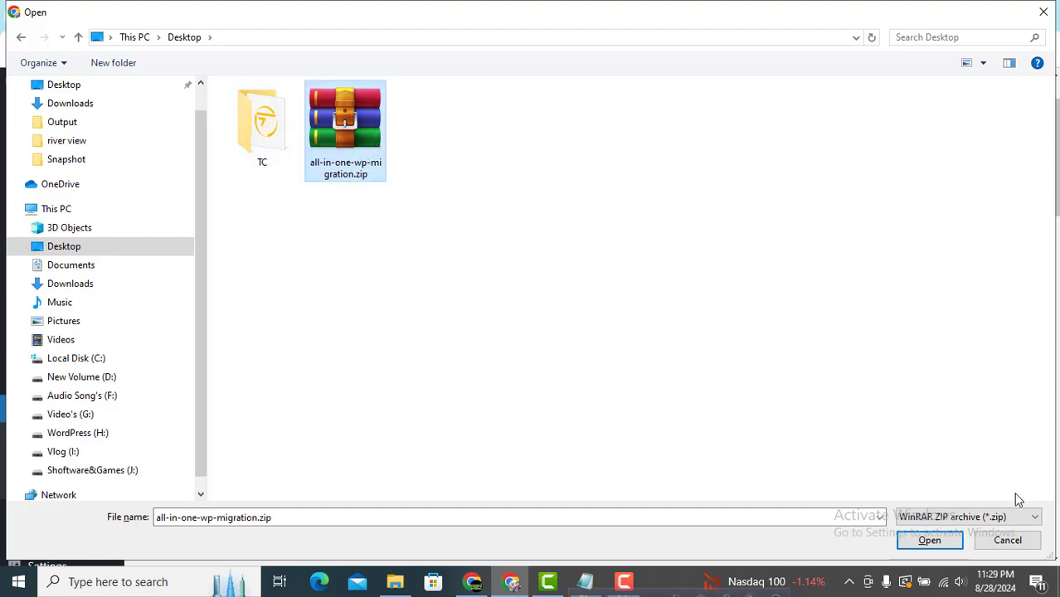
{"action": "left_click", "coordinate": [925, 542]}
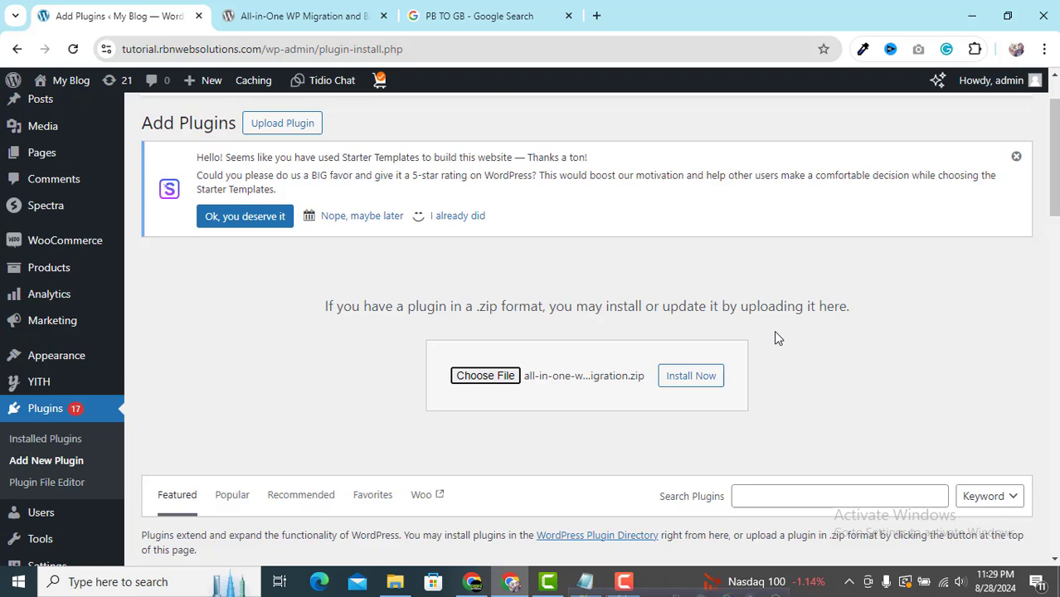
{"action": "left_click", "coordinate": [691, 375]}
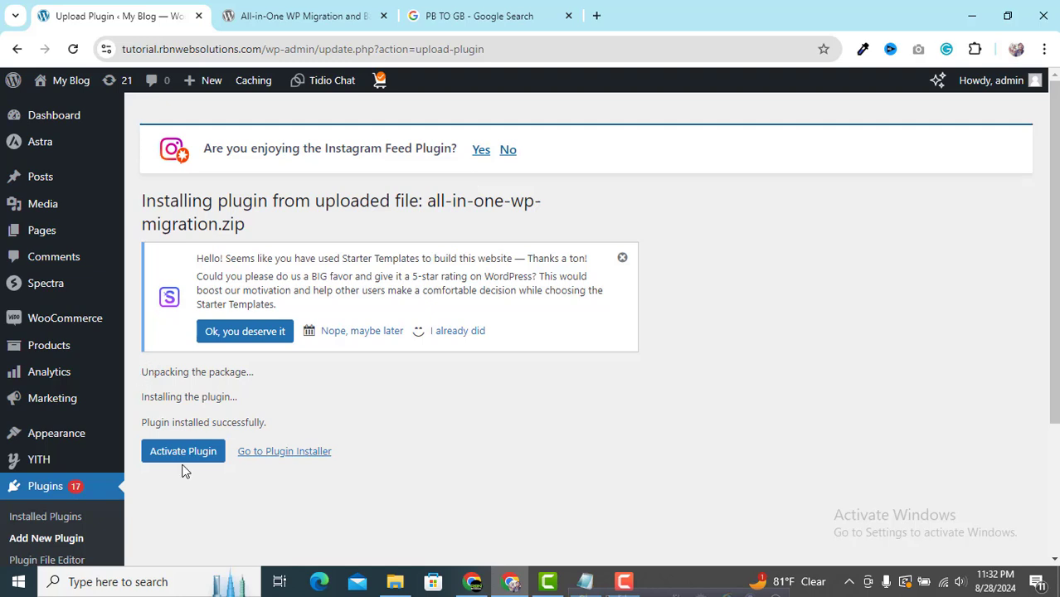
Step: Activate the uploaded All-in-One WP Migration plugin and check its entry in the installed plugins list
{"action": "scroll", "coordinate": [361, 428], "scroll_direction": "down", "scroll_amount": 1}
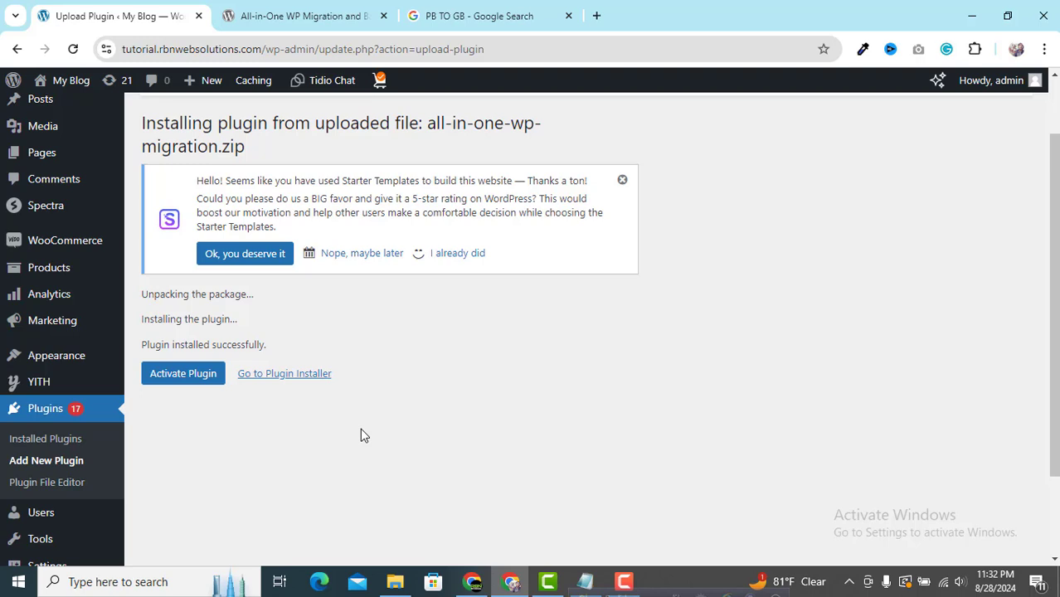
{"action": "left_click", "coordinate": [187, 382]}
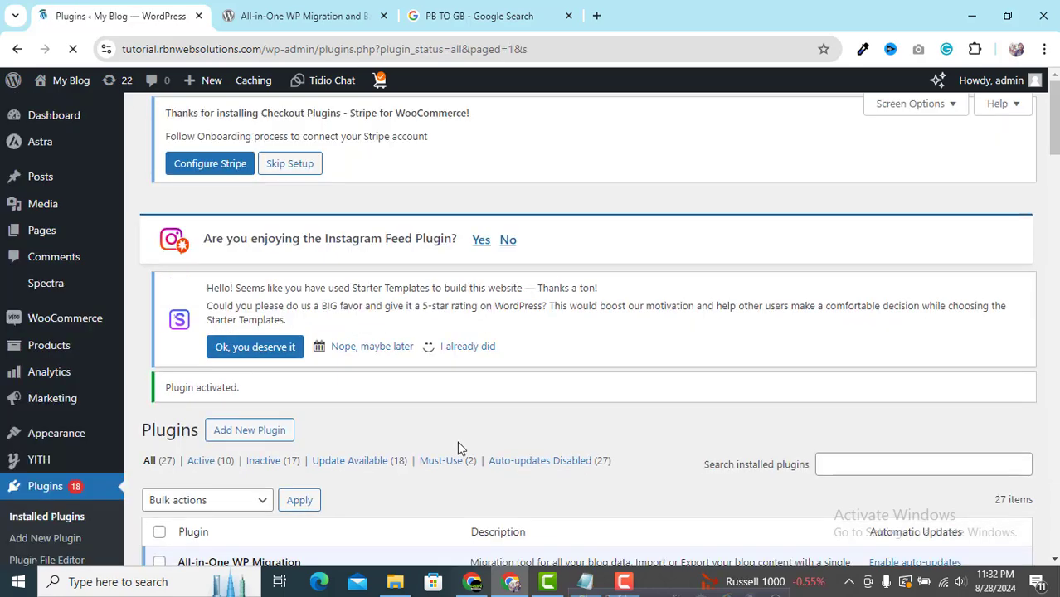
{"action": "scroll", "coordinate": [460, 448], "scroll_direction": "down", "scroll_amount": 3}
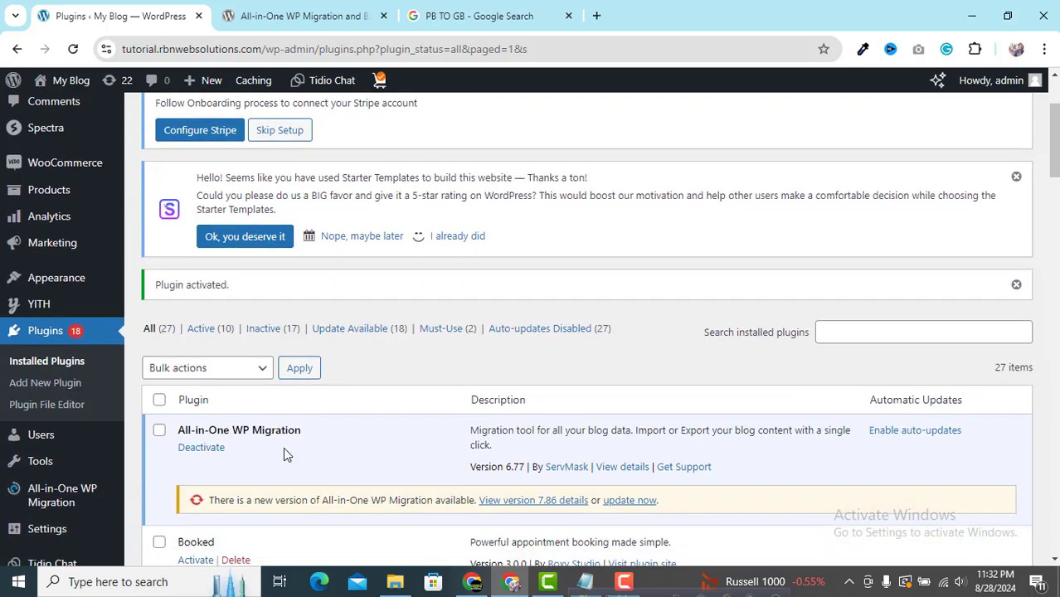
{"action": "scroll", "coordinate": [310, 445], "scroll_direction": "down", "scroll_amount": 3}
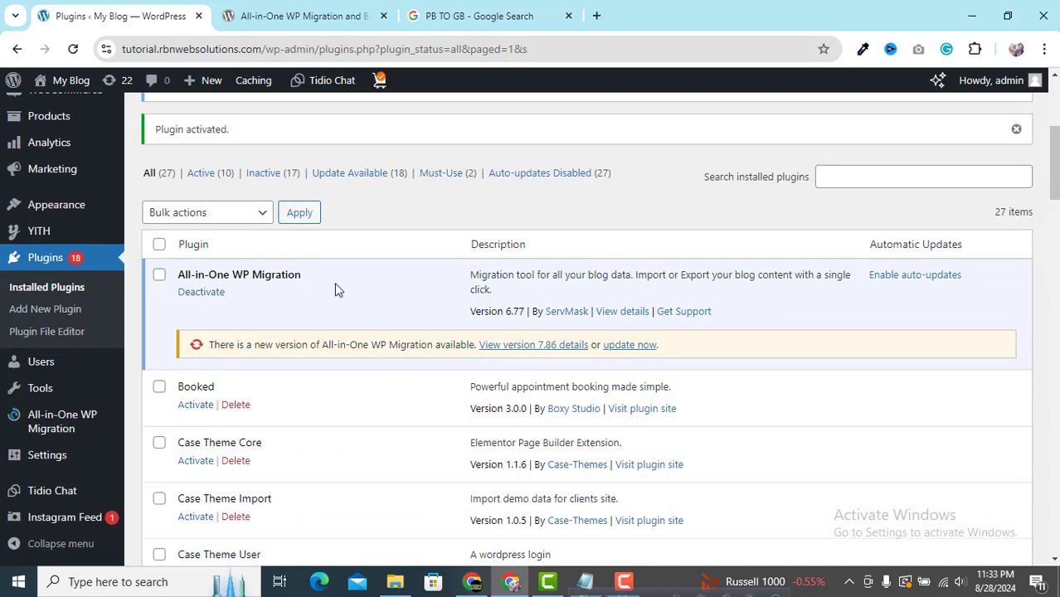
{"action": "scroll", "coordinate": [334, 282], "scroll_direction": "up", "scroll_amount": 6}
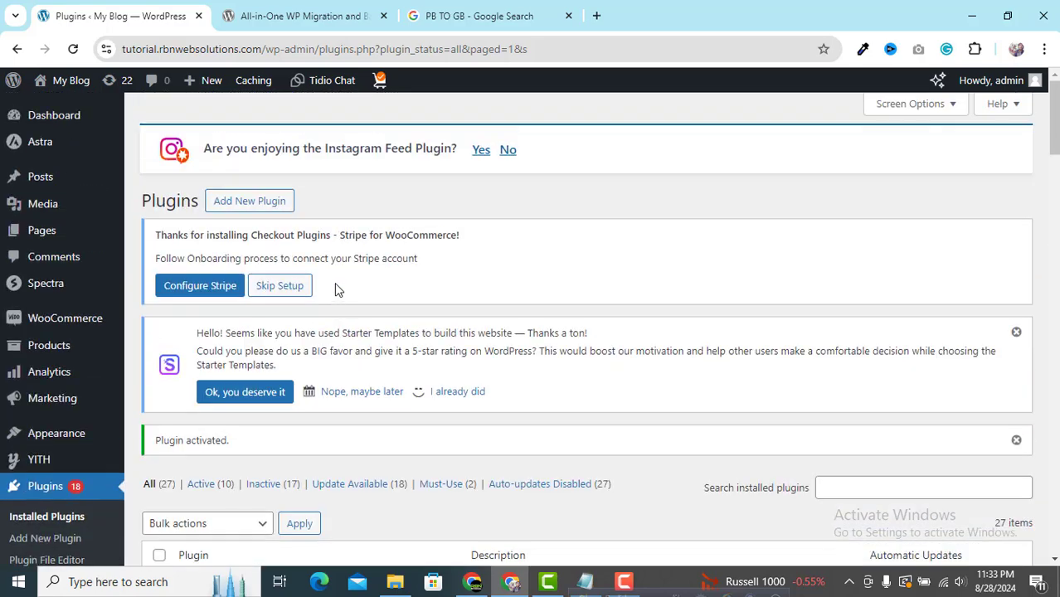
Step: Open the import page of All-in-One WP Migration and check its maximum upload file size
{"action": "mouse_move", "coordinate": [48, 96]}
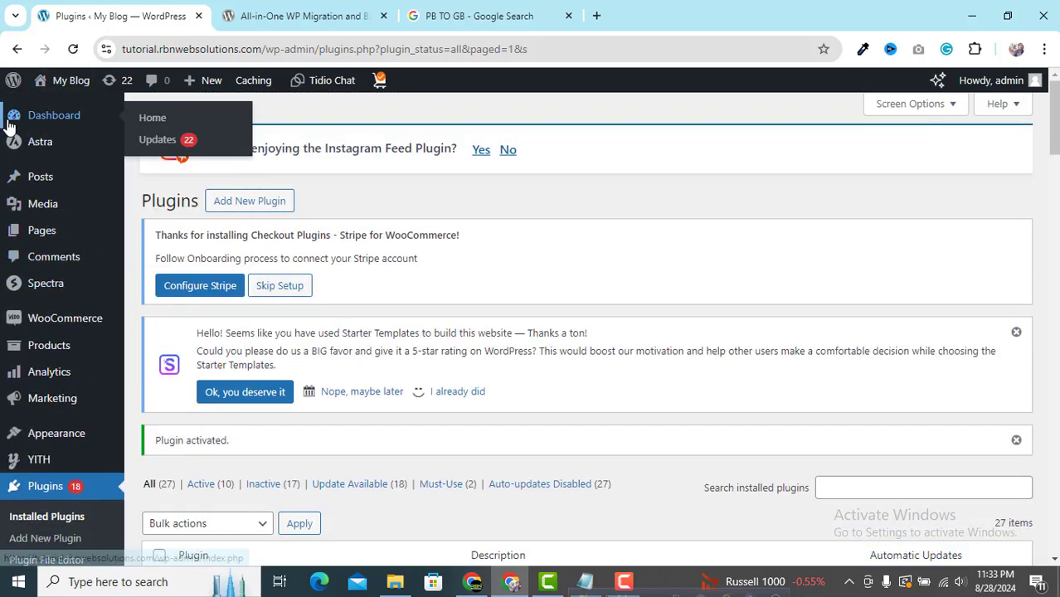
{"action": "scroll", "coordinate": [25, 160], "scroll_direction": "down", "scroll_amount": 3}
{"action": "scroll", "coordinate": [26, 160], "scroll_direction": "down", "scroll_amount": 2}
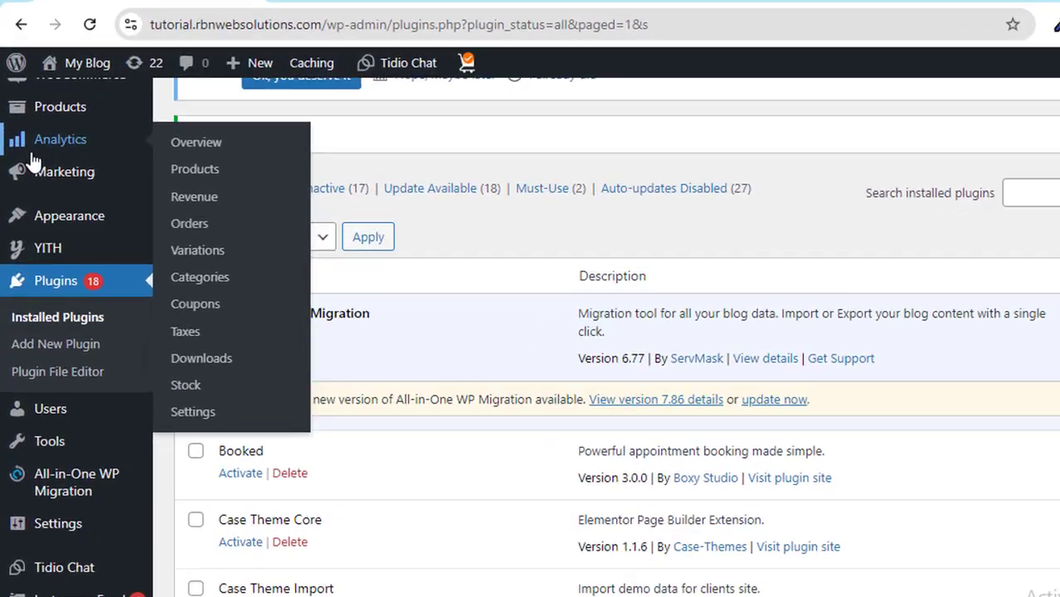
{"action": "scroll", "coordinate": [92, 278], "scroll_direction": "down", "scroll_amount": 1}
{"action": "mouse_move", "coordinate": [59, 511]}
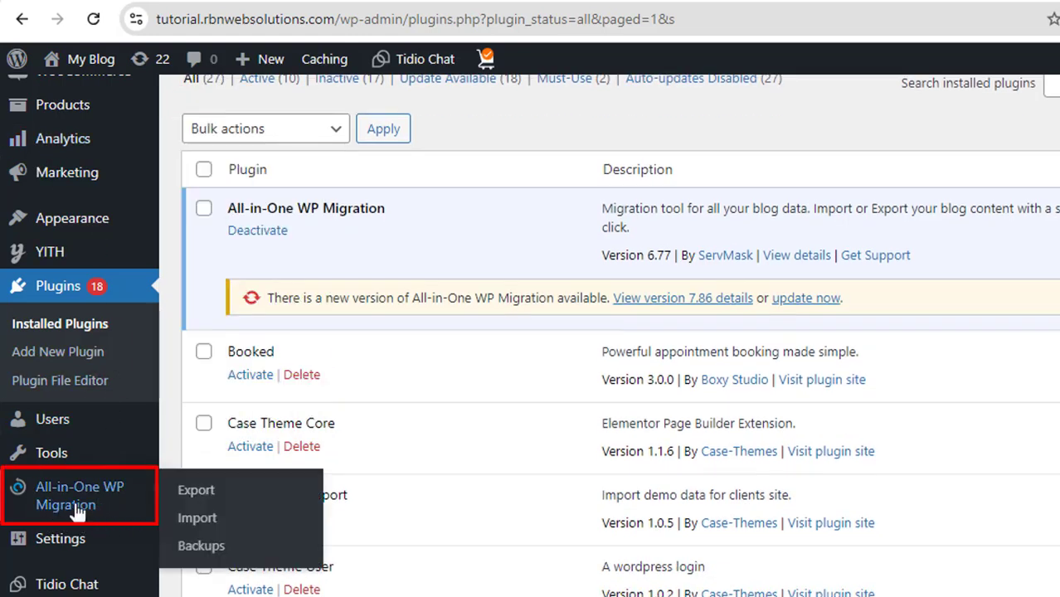
{"action": "left_click", "coordinate": [188, 520]}
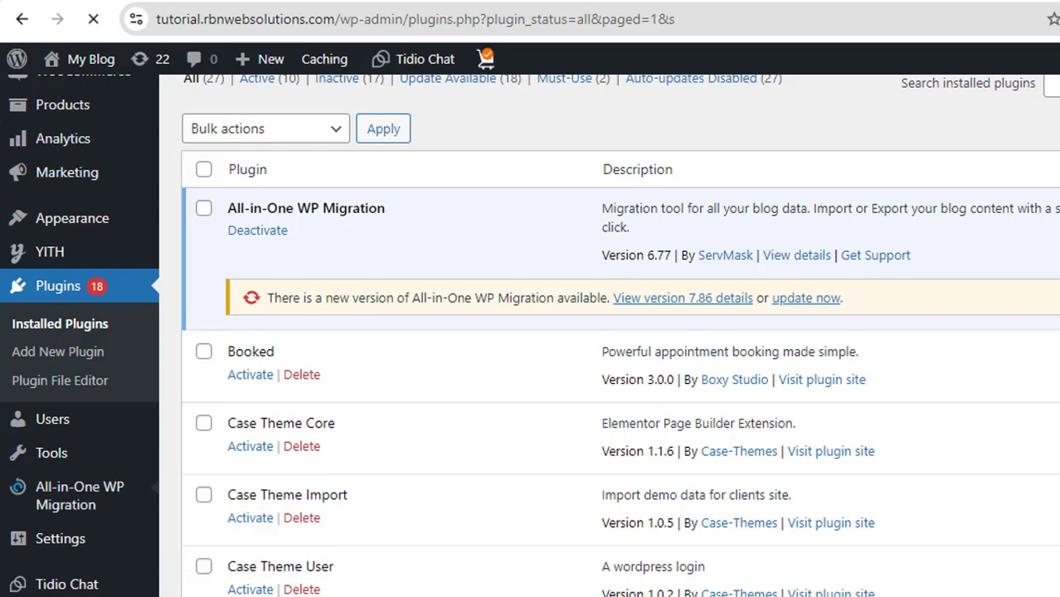
{"action": "scroll", "coordinate": [428, 367], "scroll_direction": "down", "scroll_amount": 3}
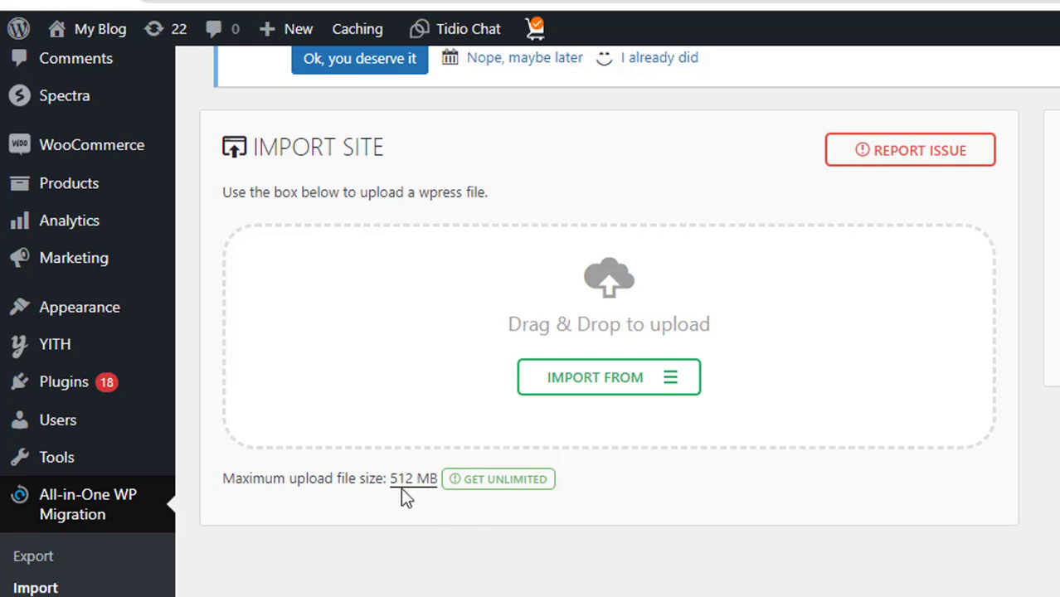
{"action": "left_click_drag", "start_coordinate": [384, 478], "coordinate": [438, 486]}
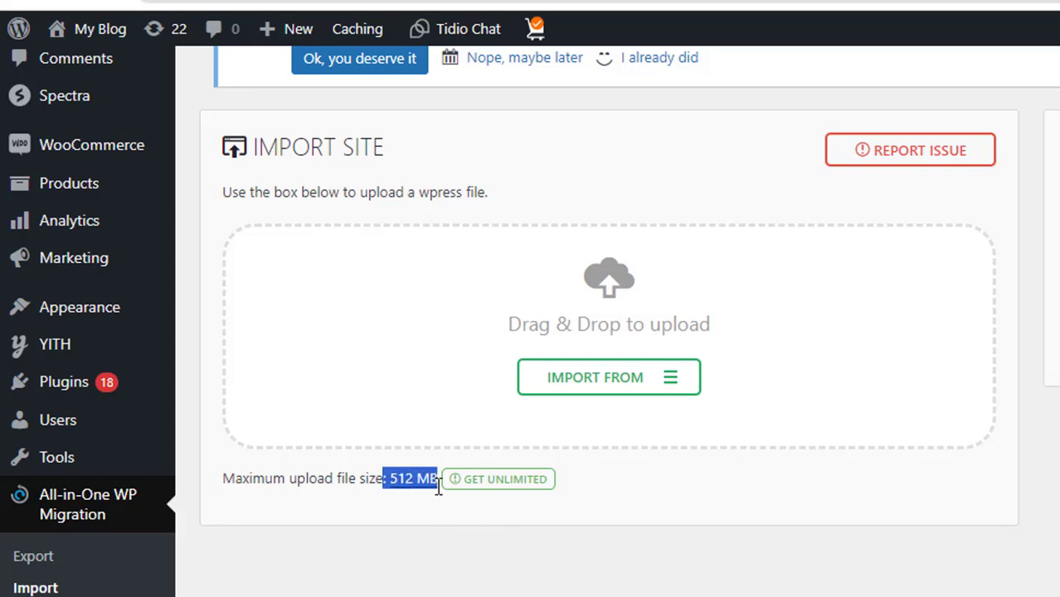
{"action": "left_click", "coordinate": [413, 544]}
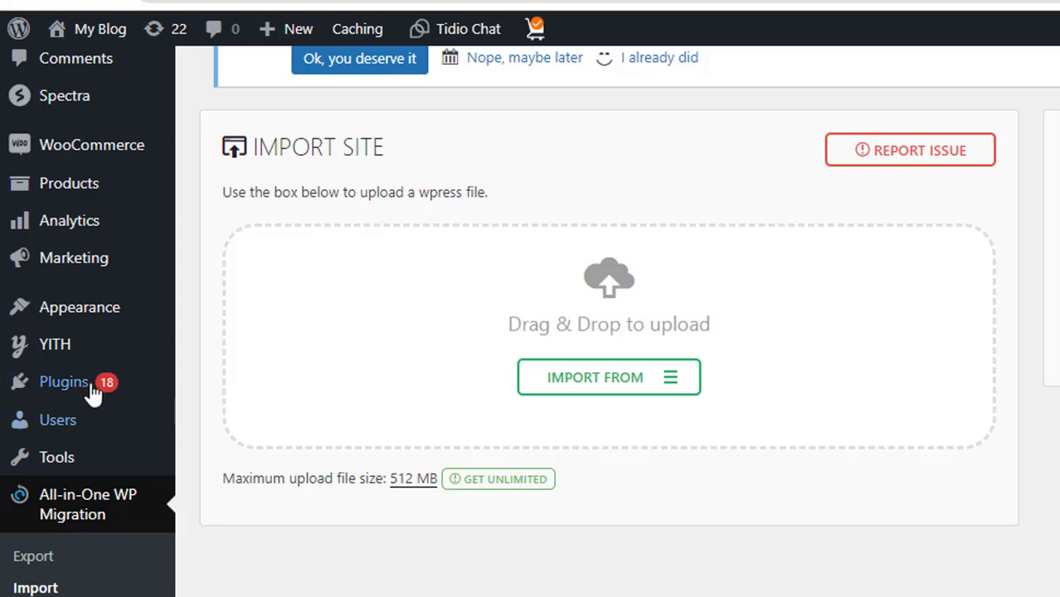
Step: Open the Plugin File Editor and select All-in-One WP Migration as the plugin to edit
{"action": "mouse_move", "coordinate": [80, 394]}
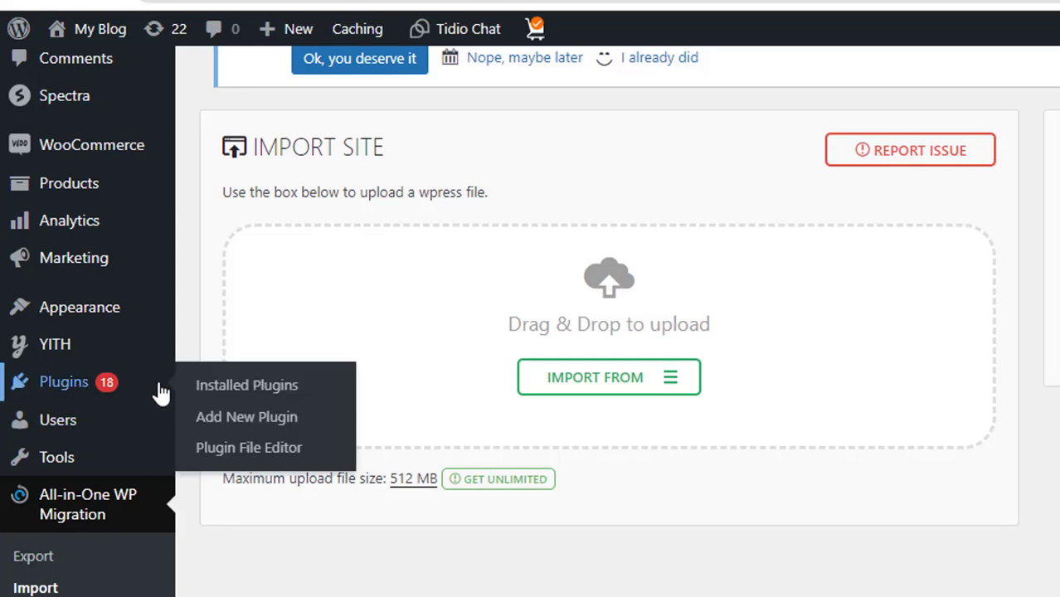
{"action": "left_click", "coordinate": [290, 453]}
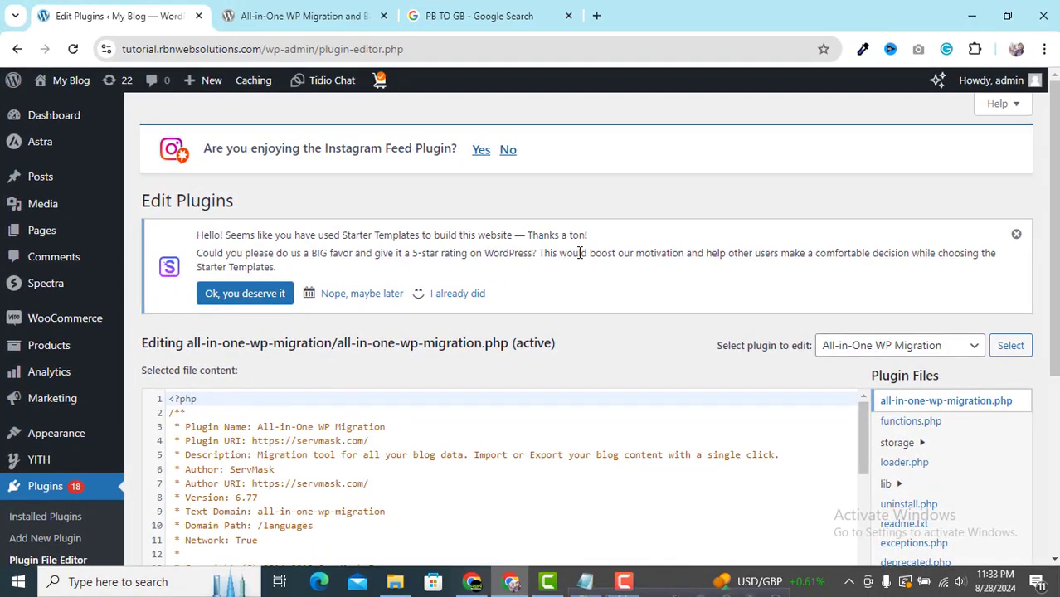
{"action": "scroll", "coordinate": [580, 253], "scroll_direction": "down", "scroll_amount": 1}
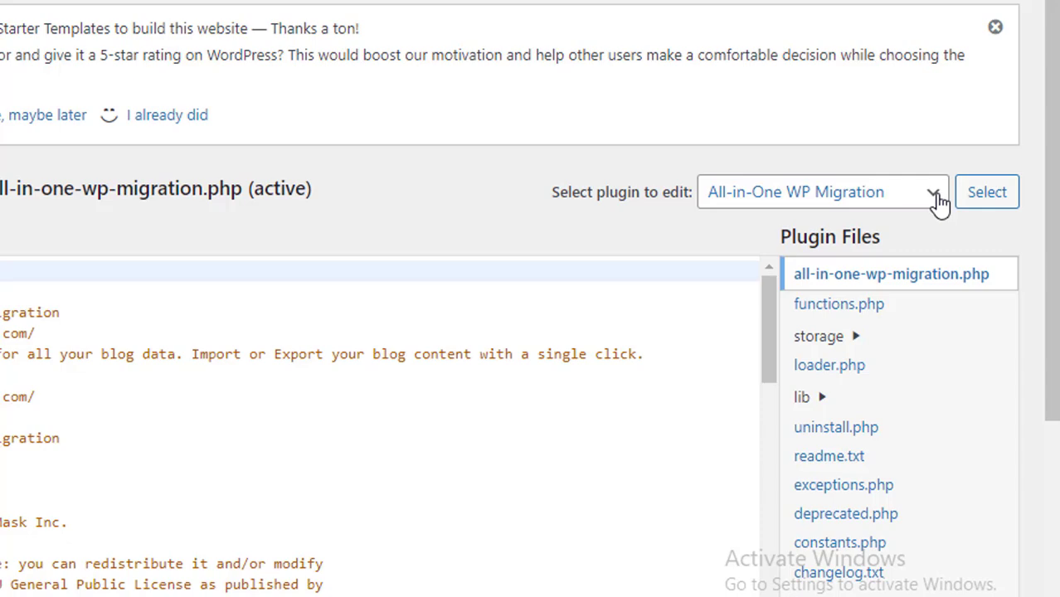
{"action": "left_click", "coordinate": [964, 249]}
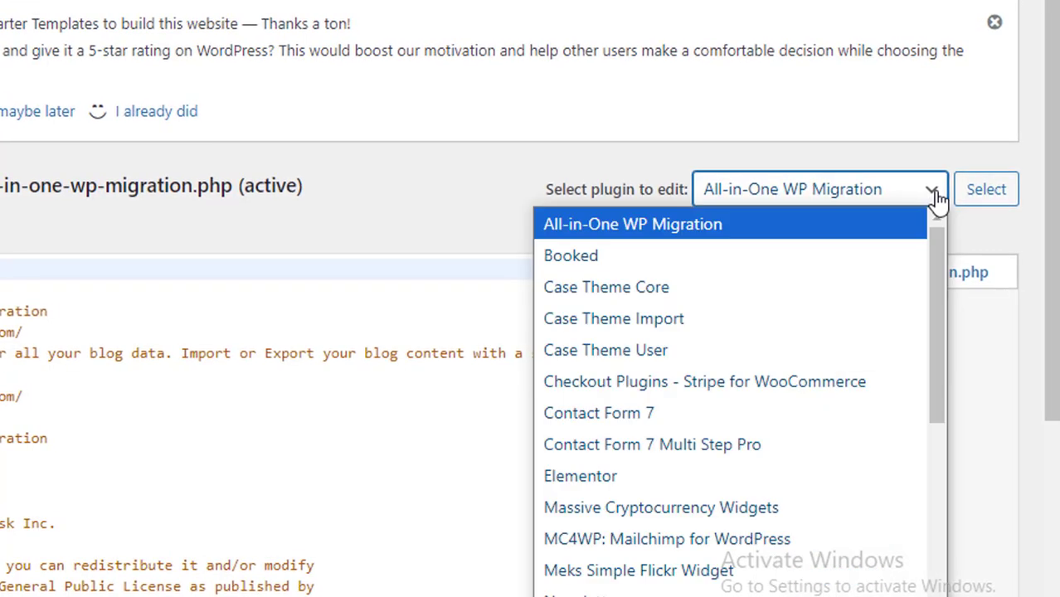
{"action": "scroll", "coordinate": [942, 188], "scroll_direction": "down", "scroll_amount": 1}
{"action": "left_click", "coordinate": [907, 76]}
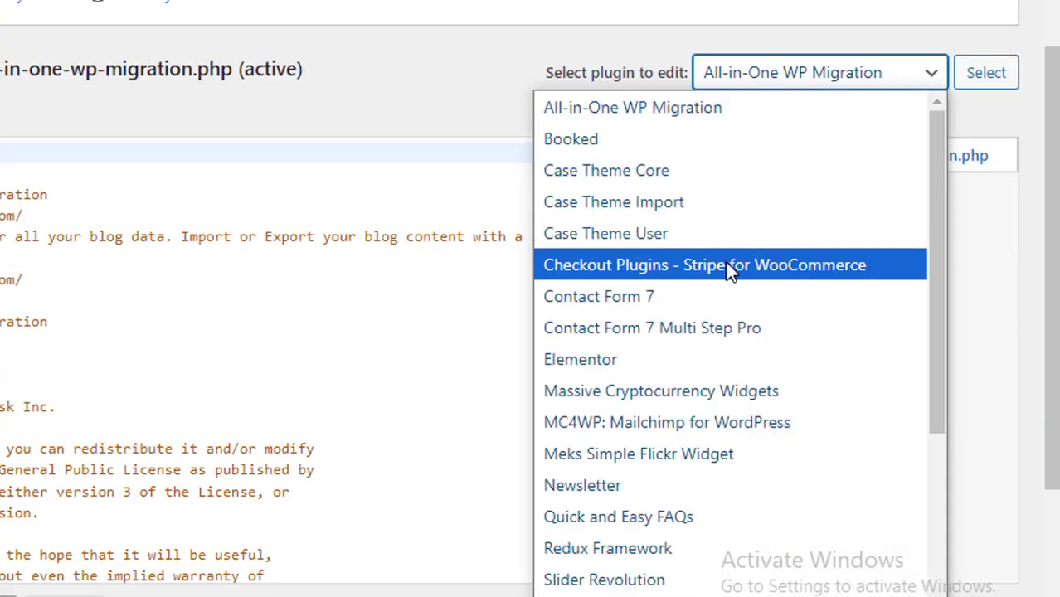
{"action": "left_click", "coordinate": [754, 96]}
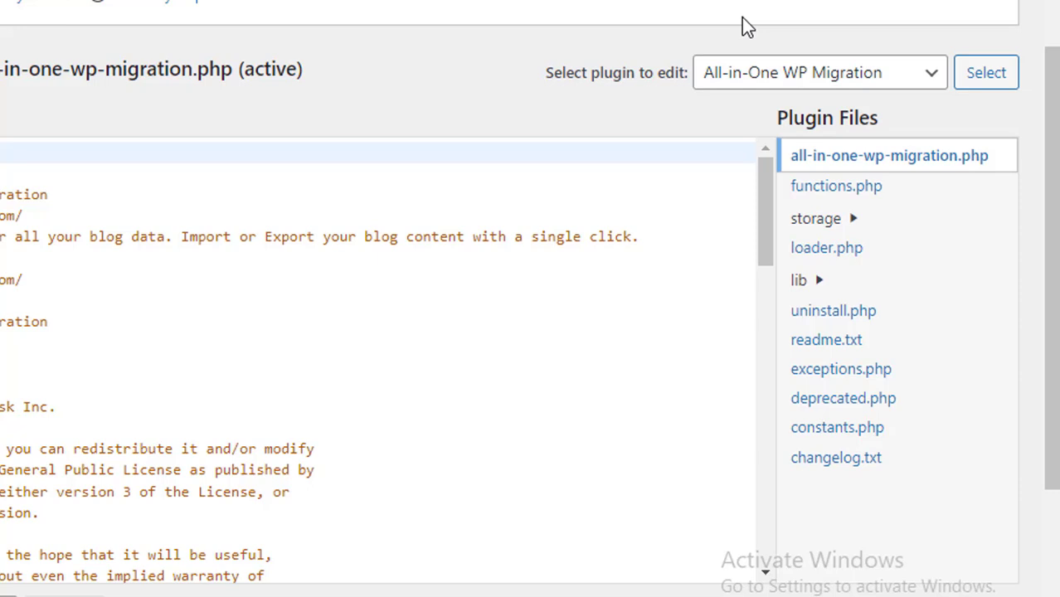
{"action": "left_click", "coordinate": [770, 87]}
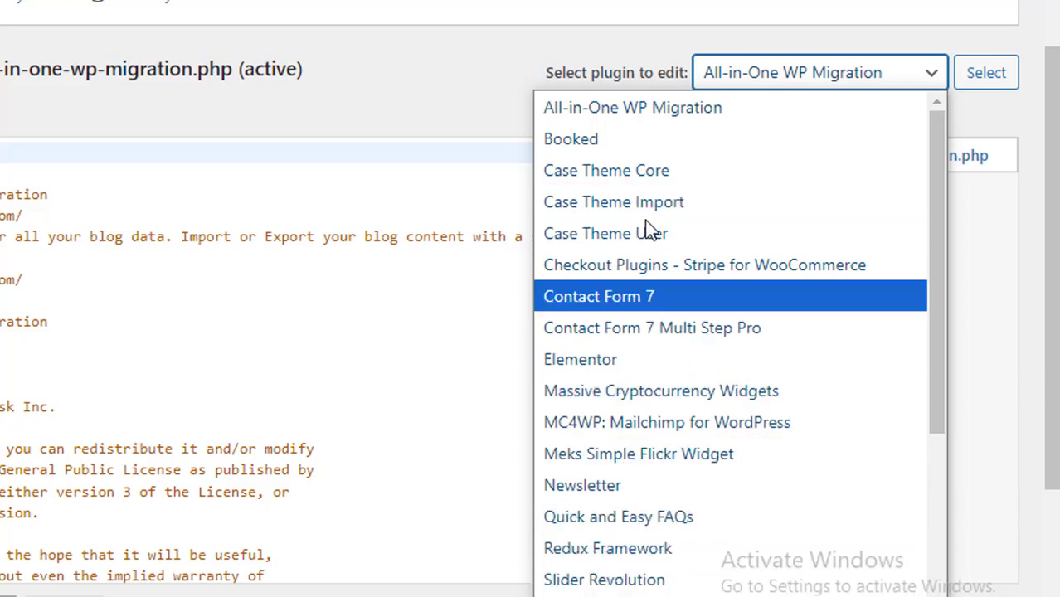
{"action": "left_click", "coordinate": [647, 112]}
{"action": "scroll", "coordinate": [496, 83], "scroll_direction": "up", "scroll_amount": 3}
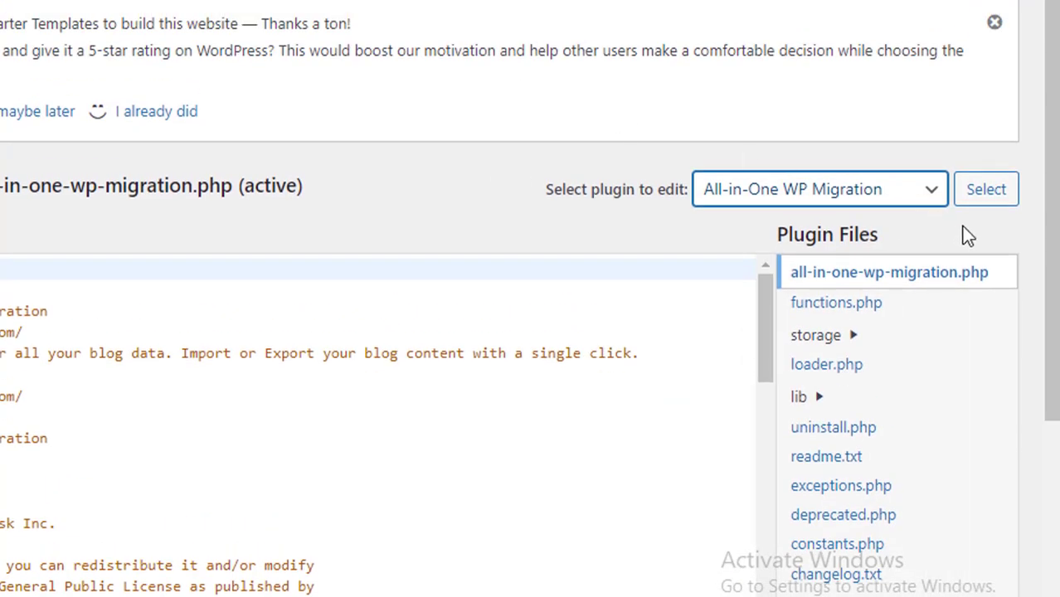
{"action": "left_click", "coordinate": [986, 193]}
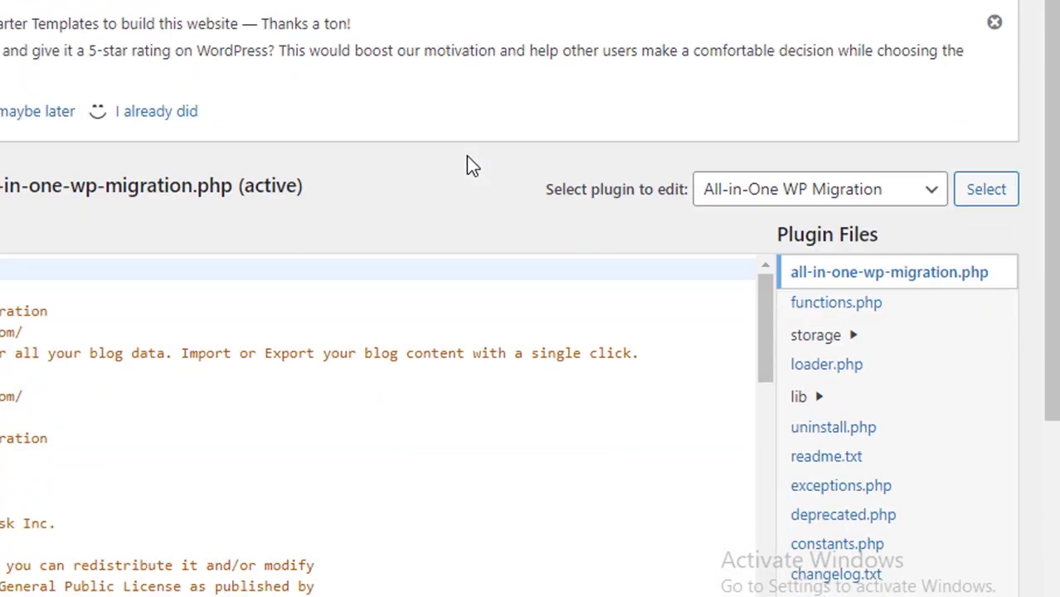
Step: Look through the main plugin file's code and open constants.php from the All-in-One WP Migration plugin files
{"action": "scroll", "coordinate": [467, 156], "scroll_direction": "down", "scroll_amount": 2}
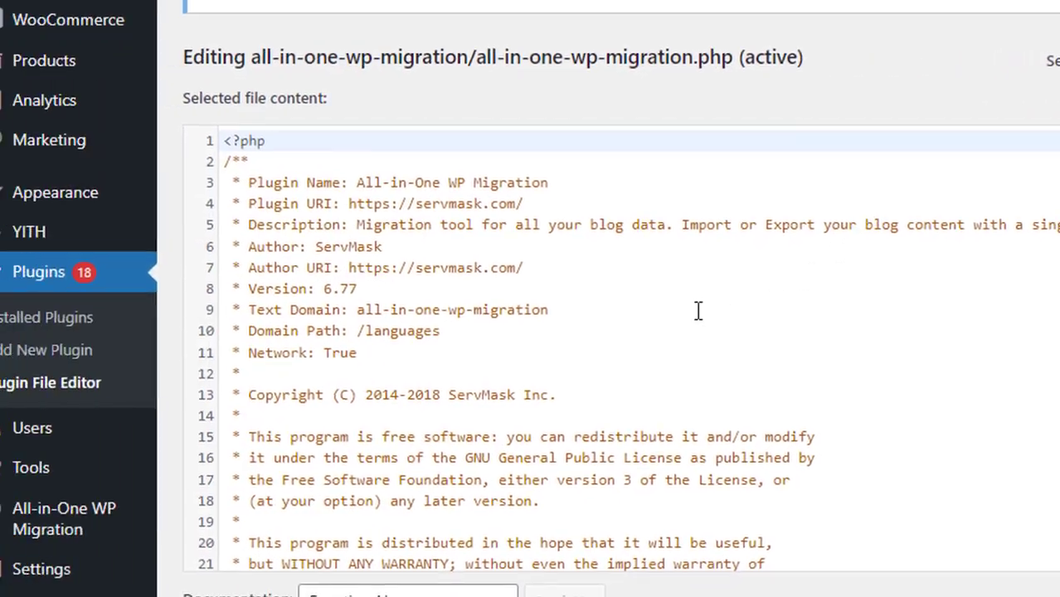
{"action": "left_click", "coordinate": [316, 318]}
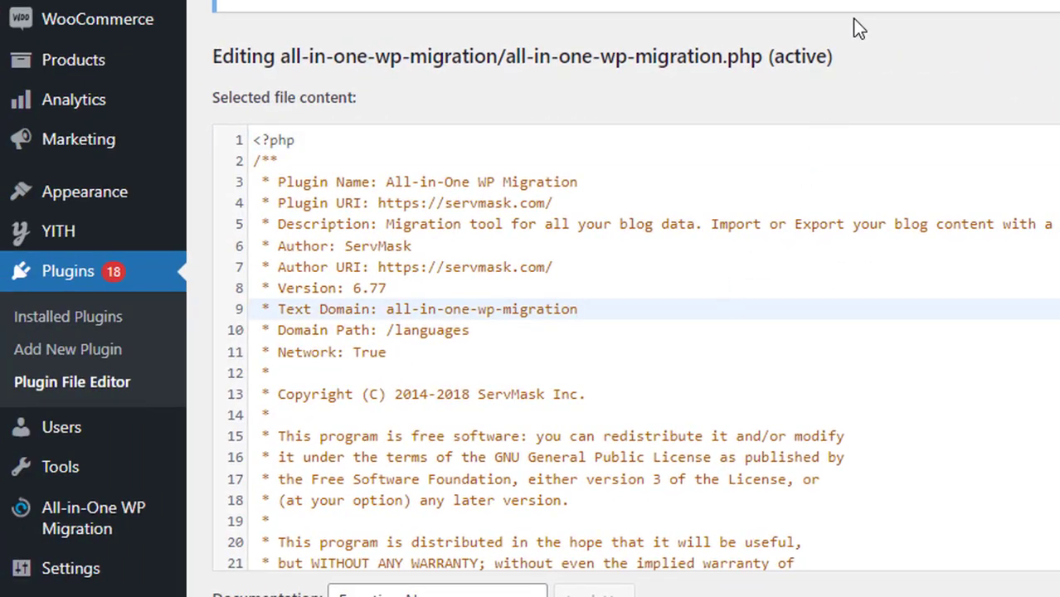
{"action": "scroll", "coordinate": [823, 130], "scroll_direction": "down", "scroll_amount": 15}
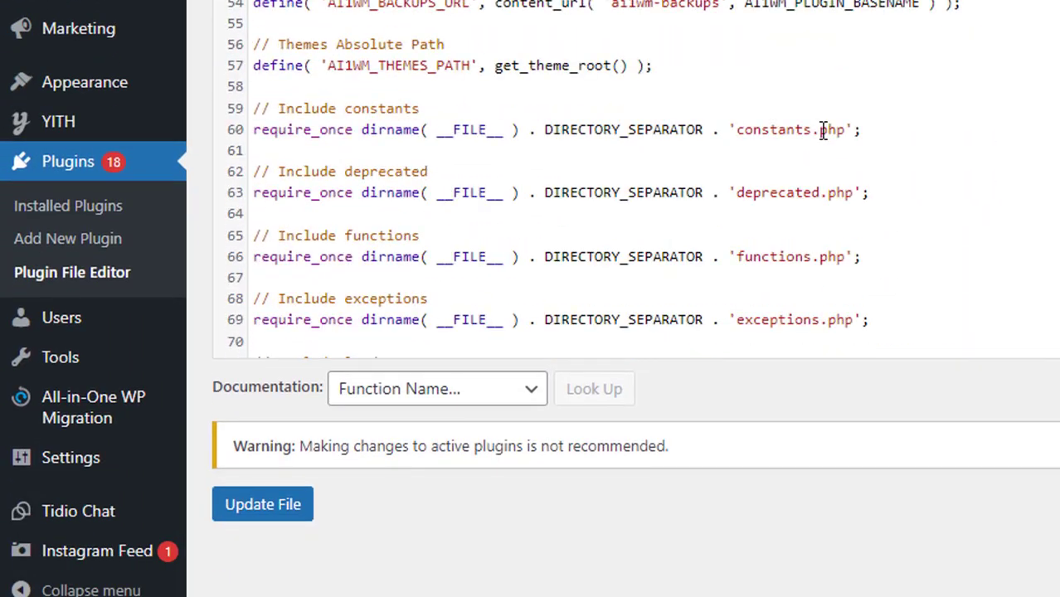
{"action": "scroll", "coordinate": [823, 130], "scroll_direction": "down", "scroll_amount": 2}
{"action": "scroll", "coordinate": [845, 114], "scroll_direction": "up", "scroll_amount": 2}
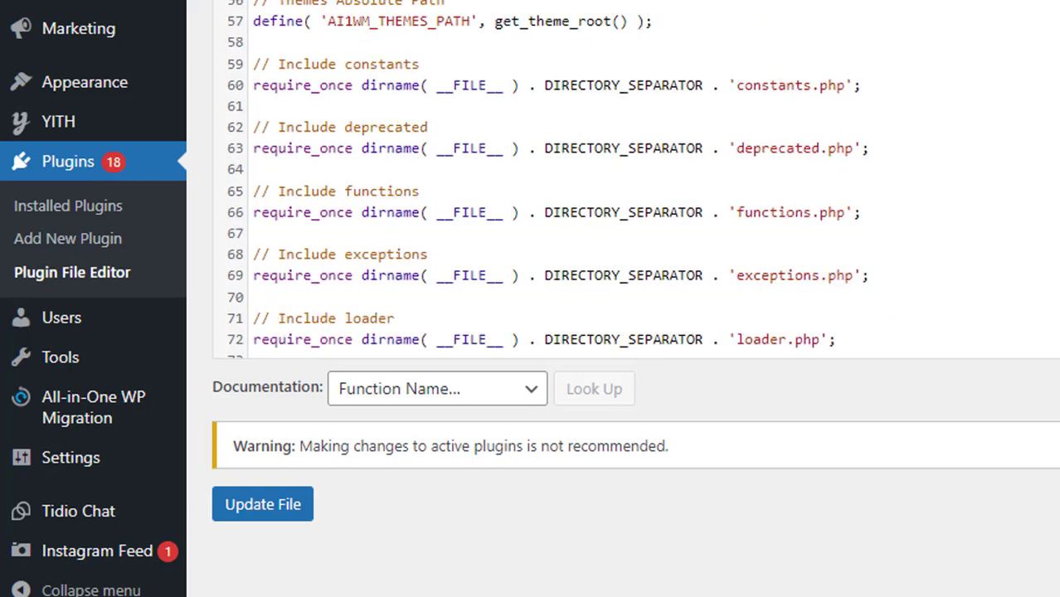
{"action": "scroll", "coordinate": [631, 179], "scroll_direction": "up", "scroll_amount": 3}
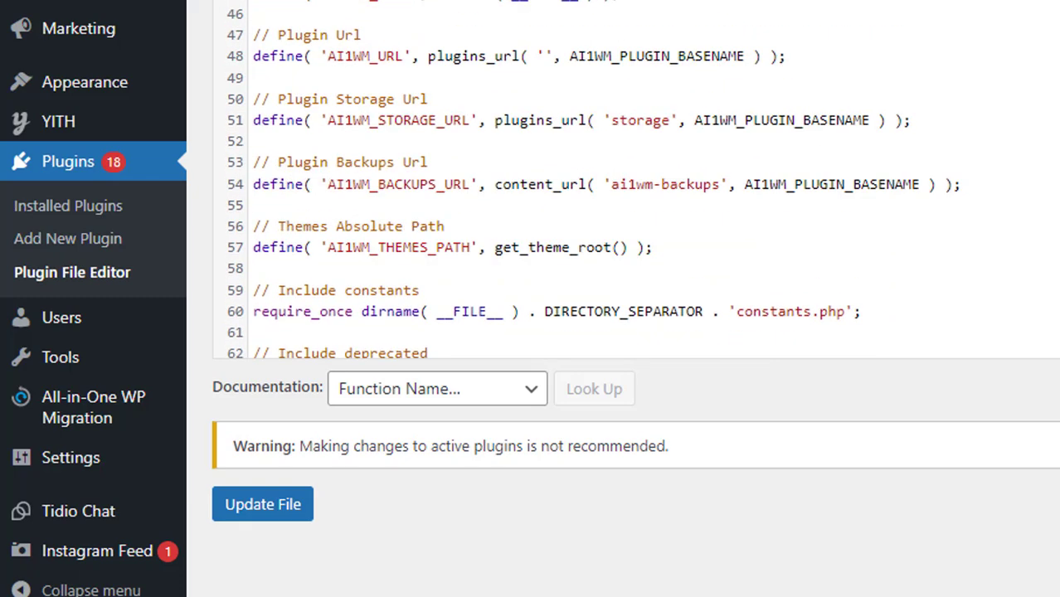
{"action": "scroll", "coordinate": [971, 278], "scroll_direction": "up", "scroll_amount": 4}
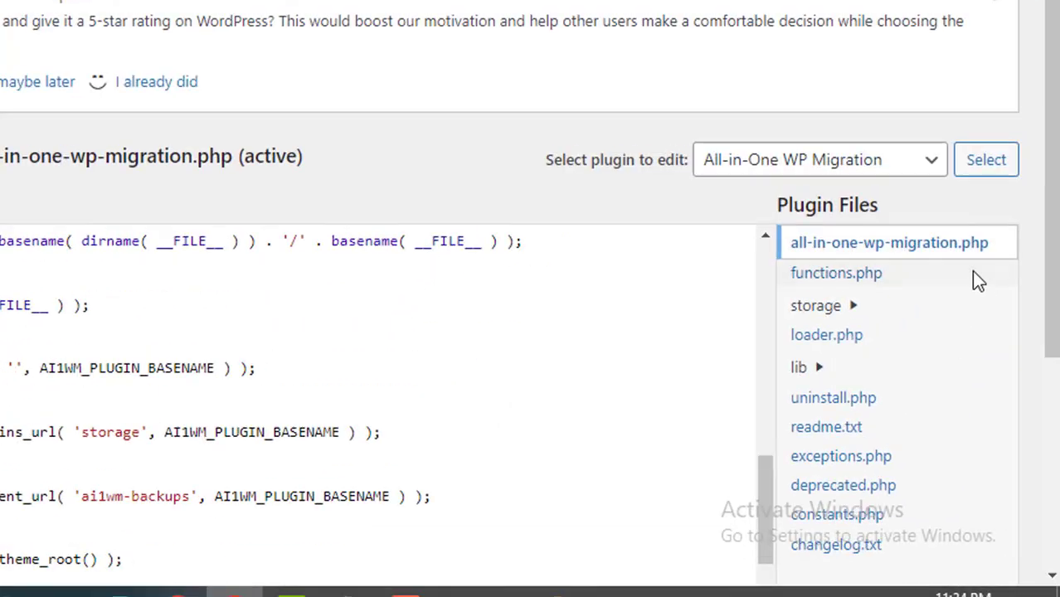
{"action": "scroll", "coordinate": [972, 282], "scroll_direction": "down", "scroll_amount": 2}
{"action": "scroll", "coordinate": [979, 137], "scroll_direction": "down", "scroll_amount": 2}
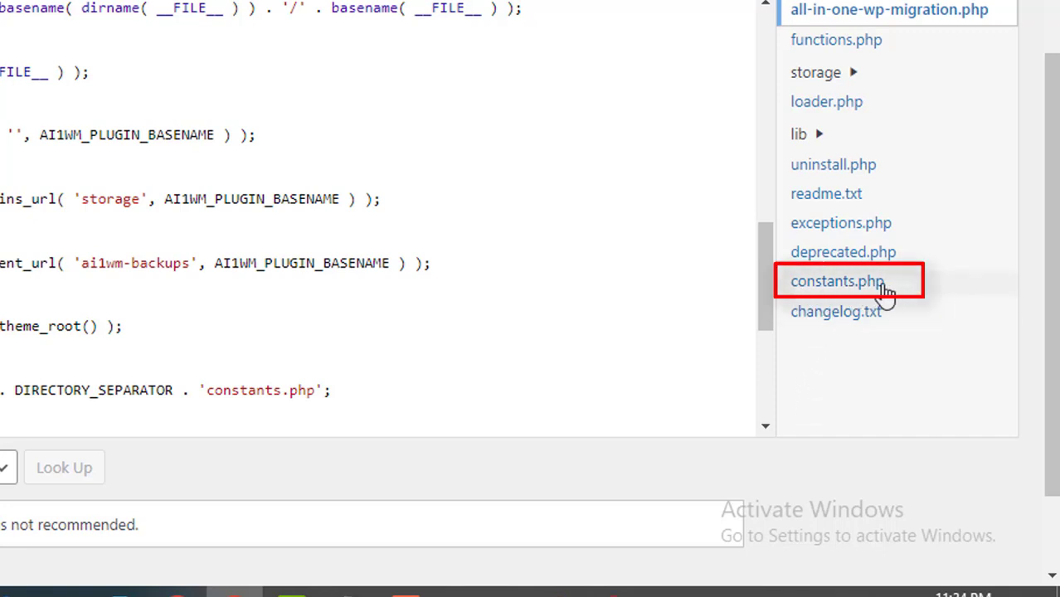
{"action": "left_click", "coordinate": [917, 294]}
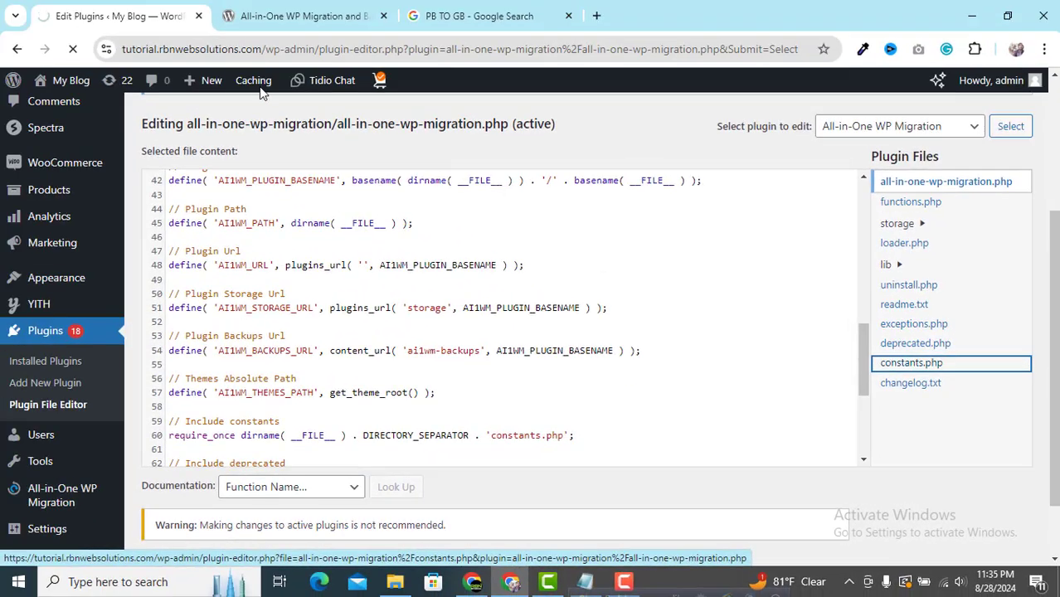
Step: Locate the AI1WM_MAX_FILE_SIZE definition under the Max File Size comment in constants.php
{"action": "scroll", "coordinate": [415, 282], "scroll_direction": "down", "scroll_amount": 5}
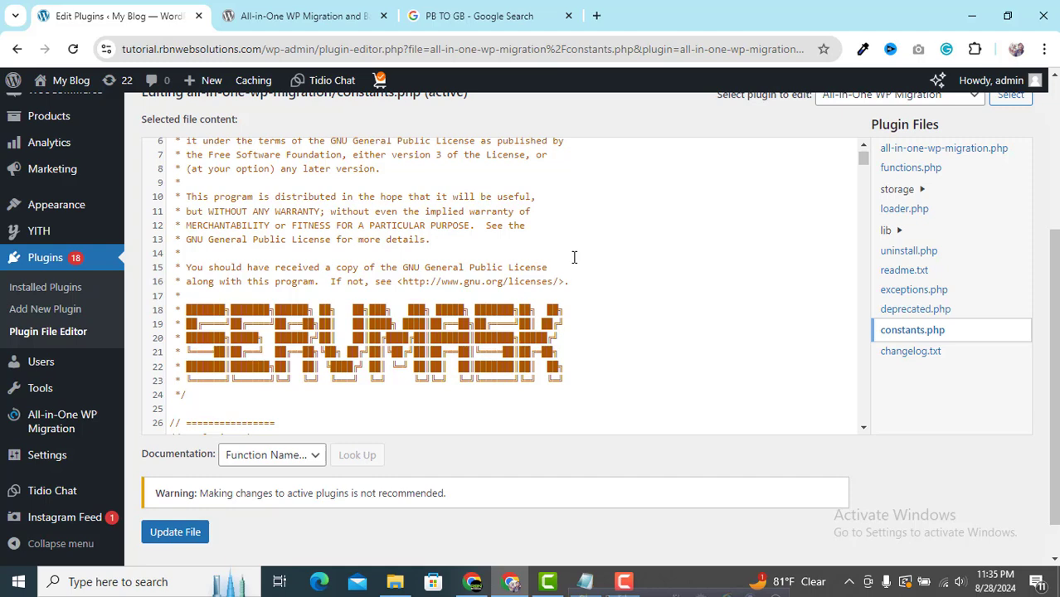
{"action": "scroll", "coordinate": [574, 259], "scroll_direction": "down", "scroll_amount": 2}
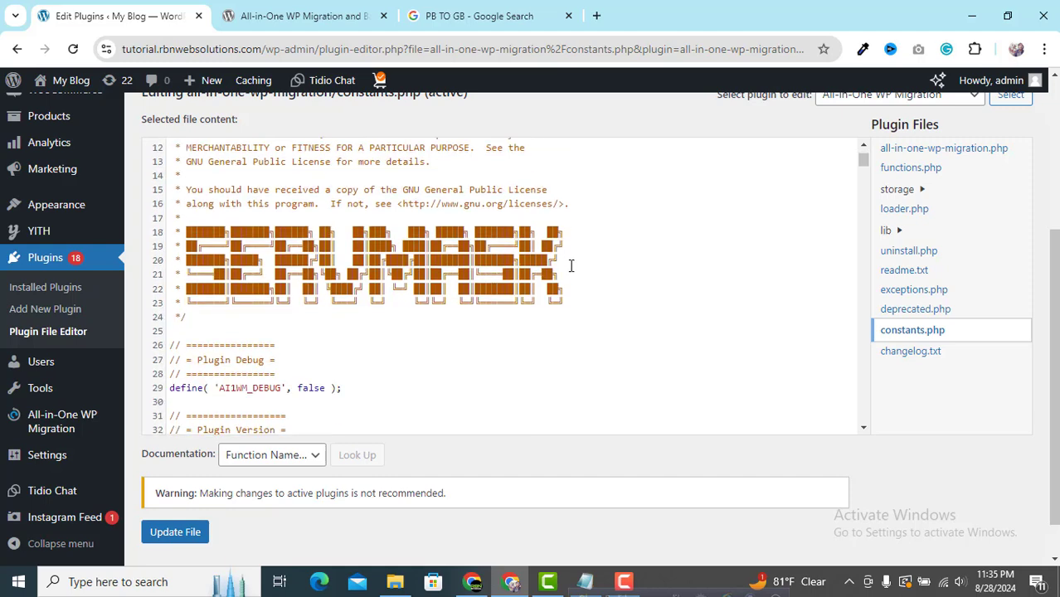
{"action": "scroll", "coordinate": [573, 262], "scroll_direction": "down", "scroll_amount": 3}
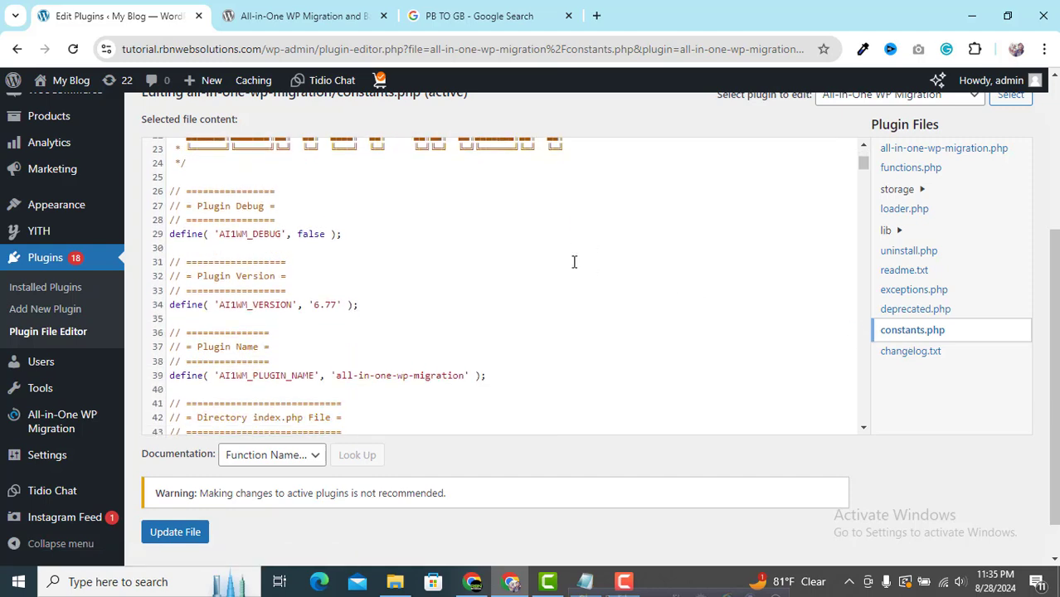
{"action": "scroll", "coordinate": [574, 262], "scroll_direction": "down", "scroll_amount": 5}
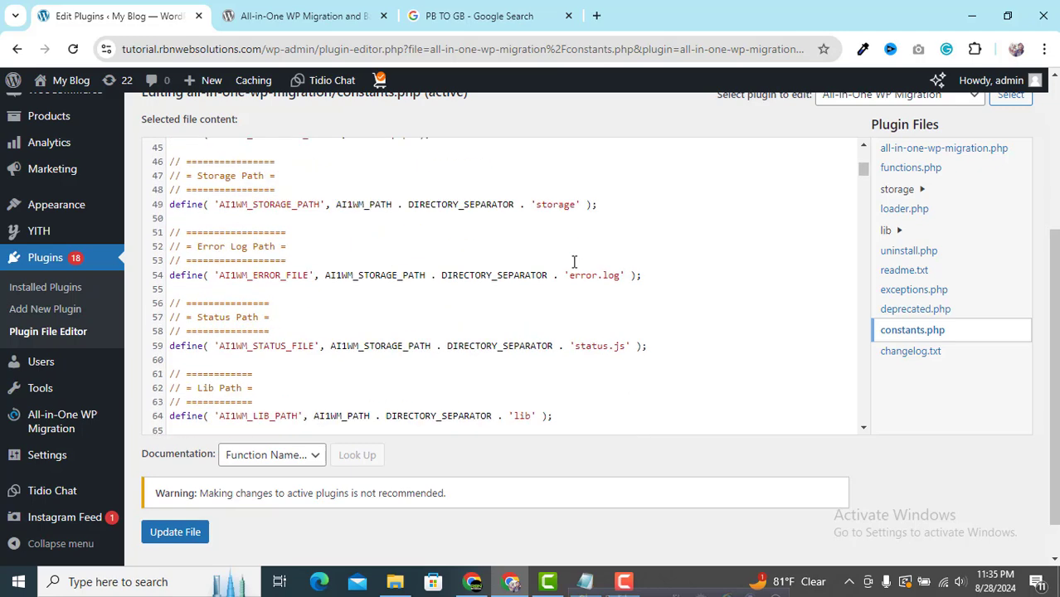
{"action": "scroll", "coordinate": [573, 262], "scroll_direction": "down", "scroll_amount": 8}
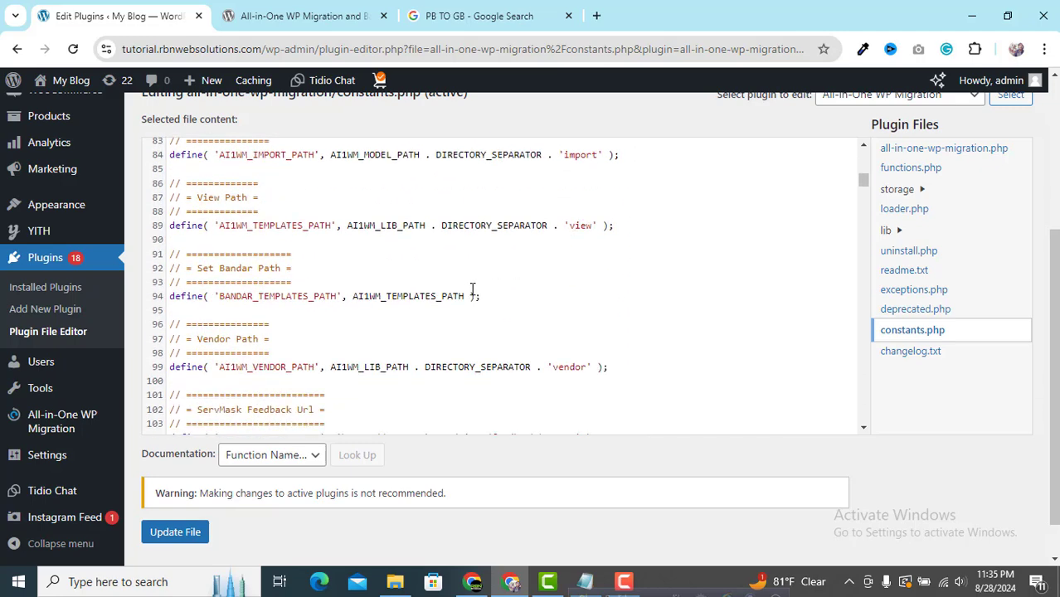
{"action": "scroll", "coordinate": [472, 289], "scroll_direction": "down", "scroll_amount": 5}
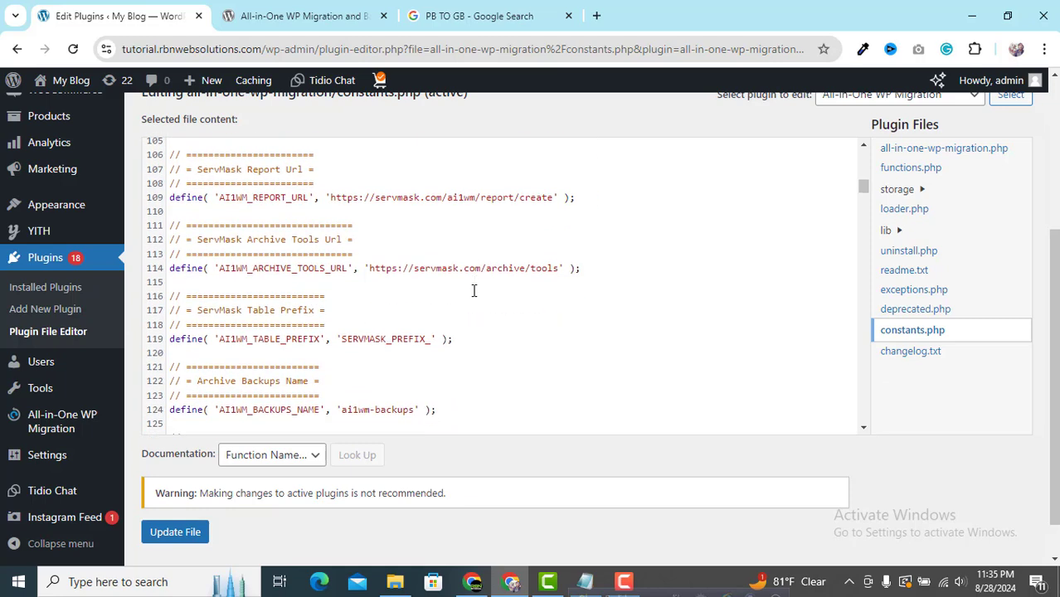
{"action": "scroll", "coordinate": [474, 290], "scroll_direction": "down", "scroll_amount": 6}
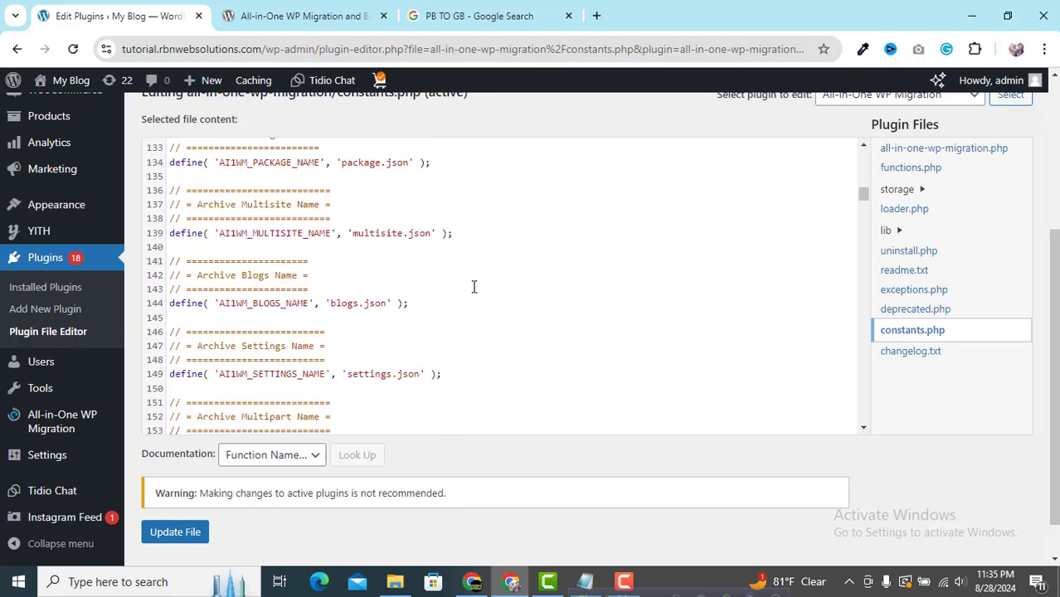
{"action": "scroll", "coordinate": [474, 287], "scroll_direction": "down", "scroll_amount": 5}
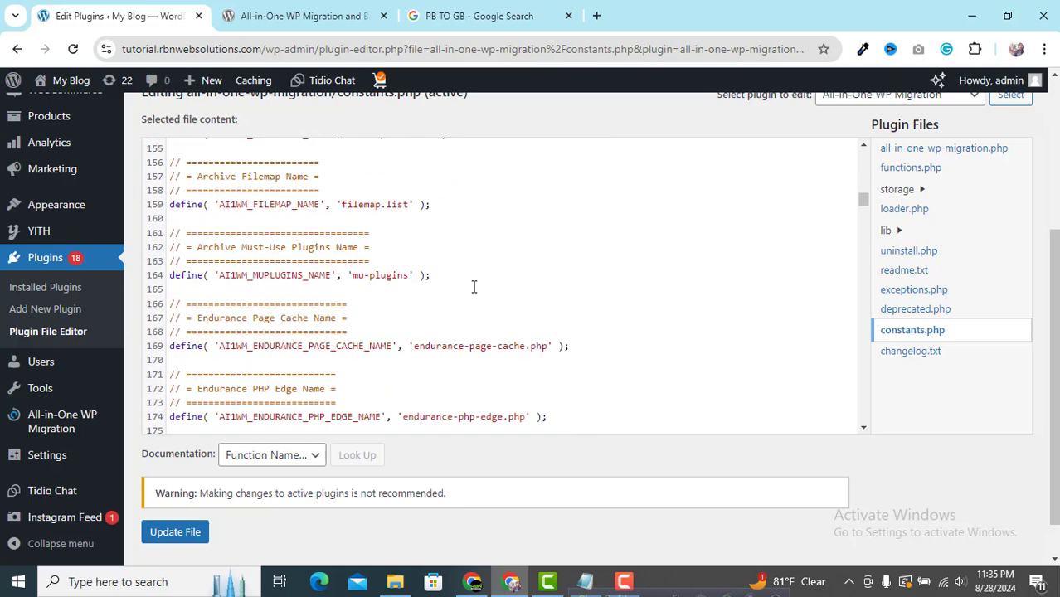
{"action": "scroll", "coordinate": [473, 287], "scroll_direction": "down", "scroll_amount": 6}
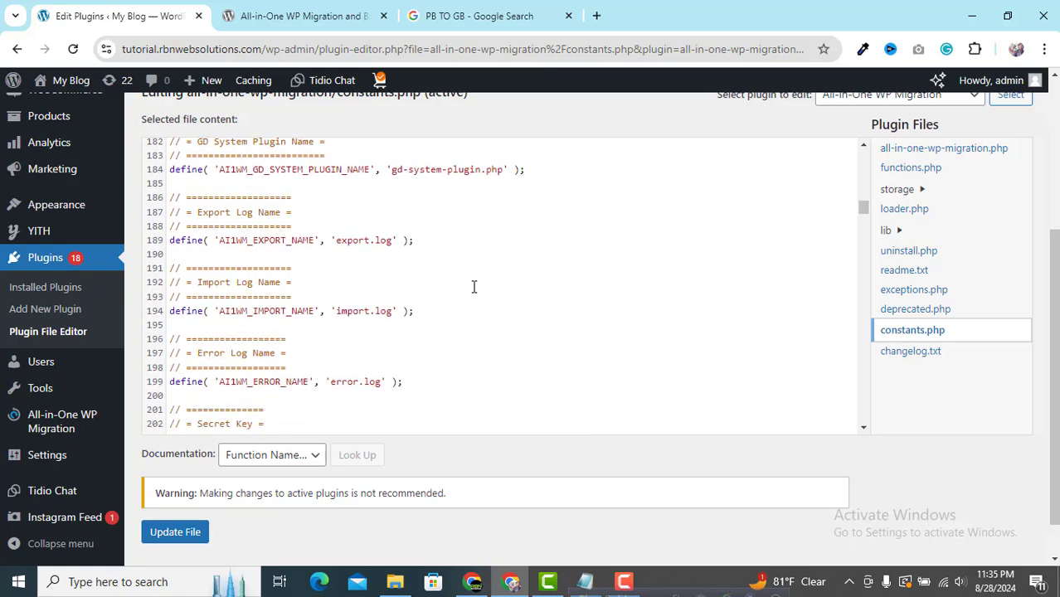
{"action": "scroll", "coordinate": [473, 287], "scroll_direction": "down", "scroll_amount": 5}
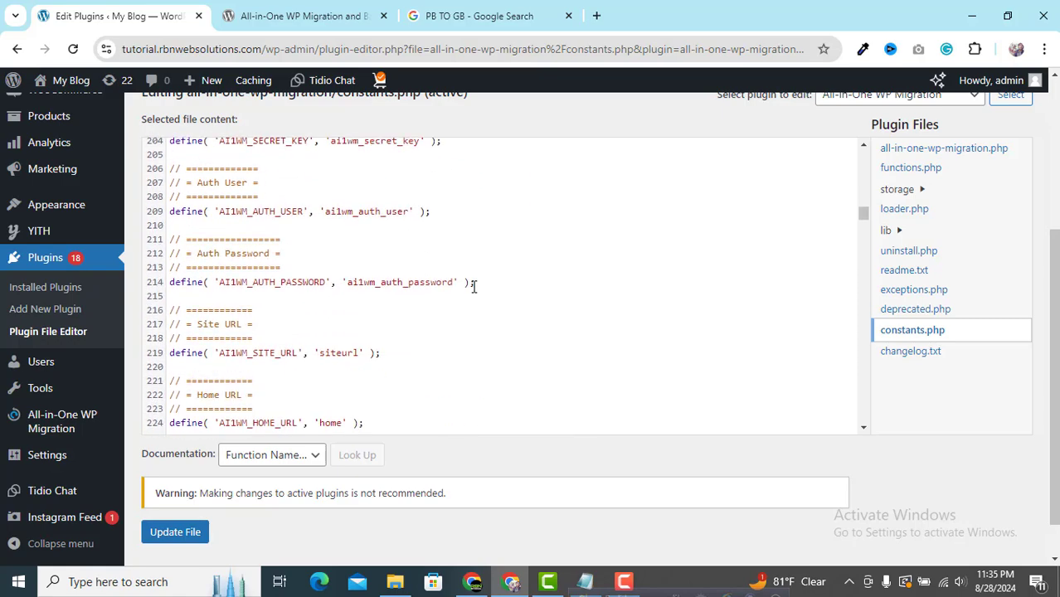
{"action": "scroll", "coordinate": [473, 287], "scroll_direction": "down", "scroll_amount": 4}
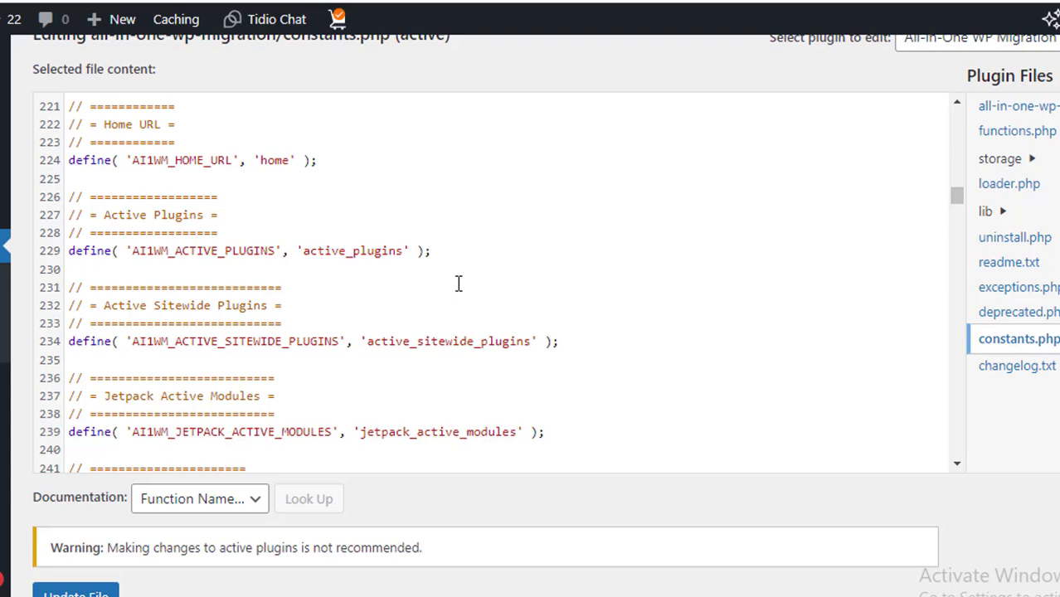
{"action": "scroll", "coordinate": [458, 283], "scroll_direction": "down", "scroll_amount": 3}
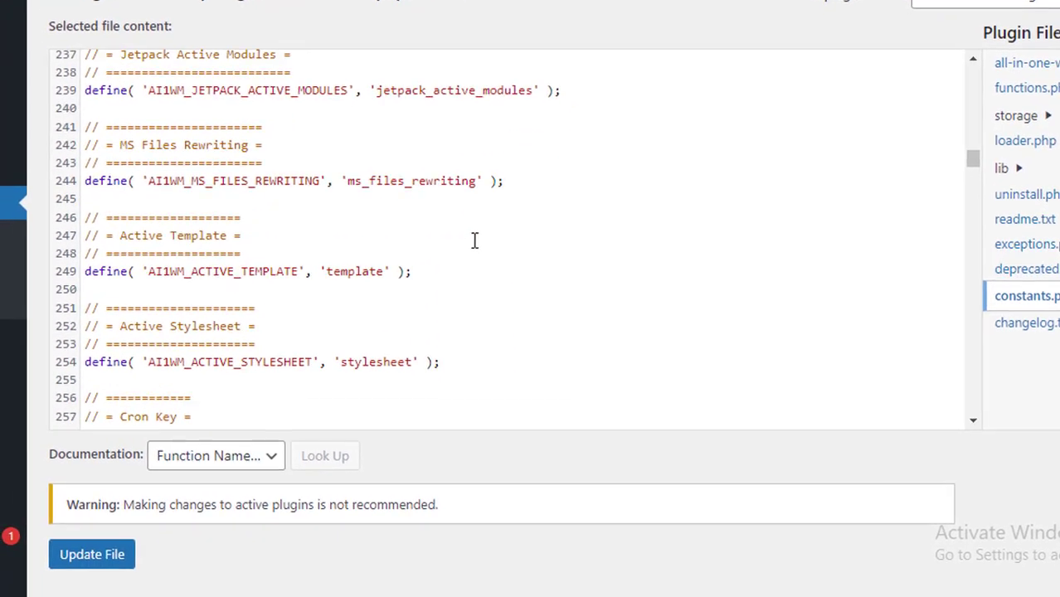
{"action": "scroll", "coordinate": [474, 241], "scroll_direction": "down", "scroll_amount": 4}
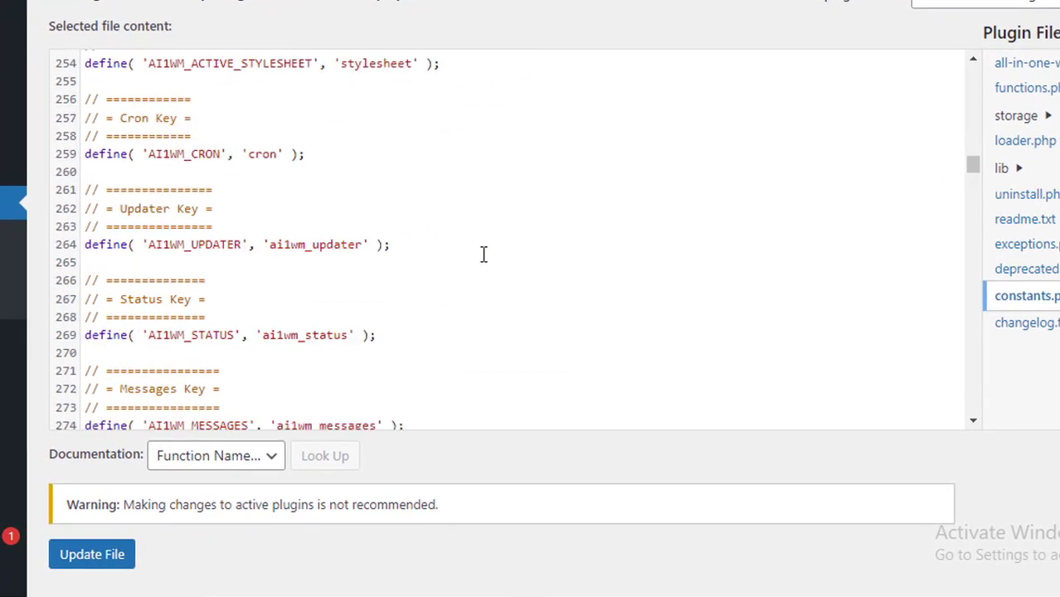
{"action": "scroll", "coordinate": [484, 254], "scroll_direction": "down", "scroll_amount": 5}
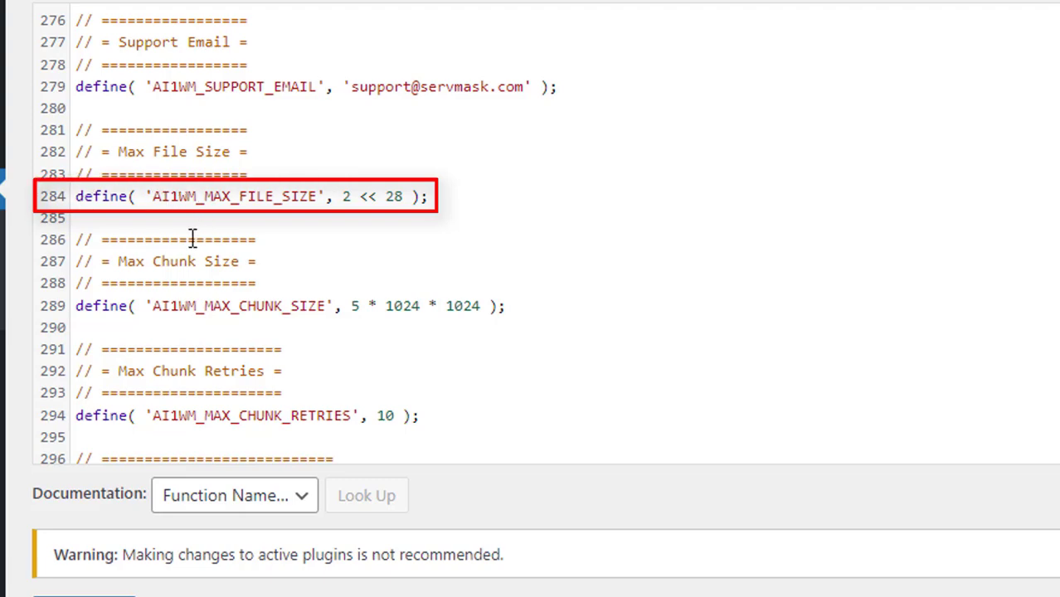
{"action": "left_click", "coordinate": [207, 196]}
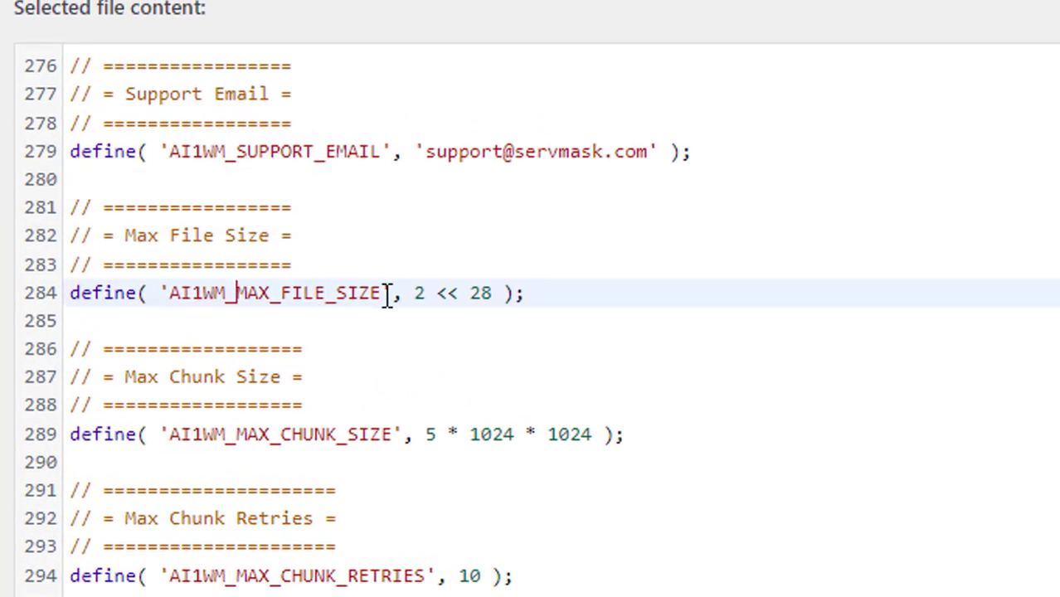
{"action": "left_click", "coordinate": [386, 294], "text": "shift"}
{"action": "double_click", "coordinate": [172, 294]}
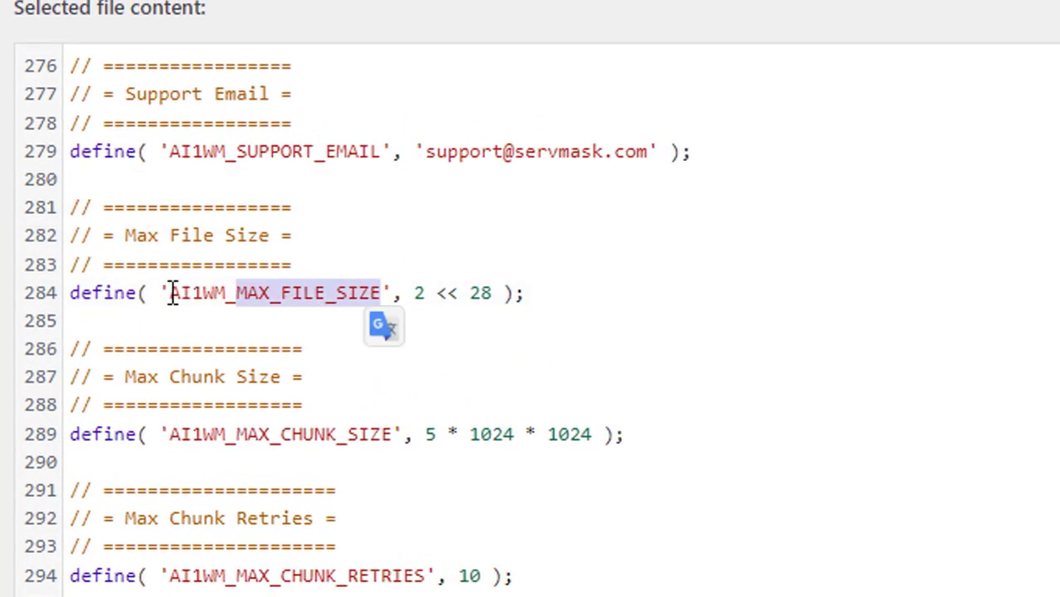
{"action": "left_click", "coordinate": [194, 295]}
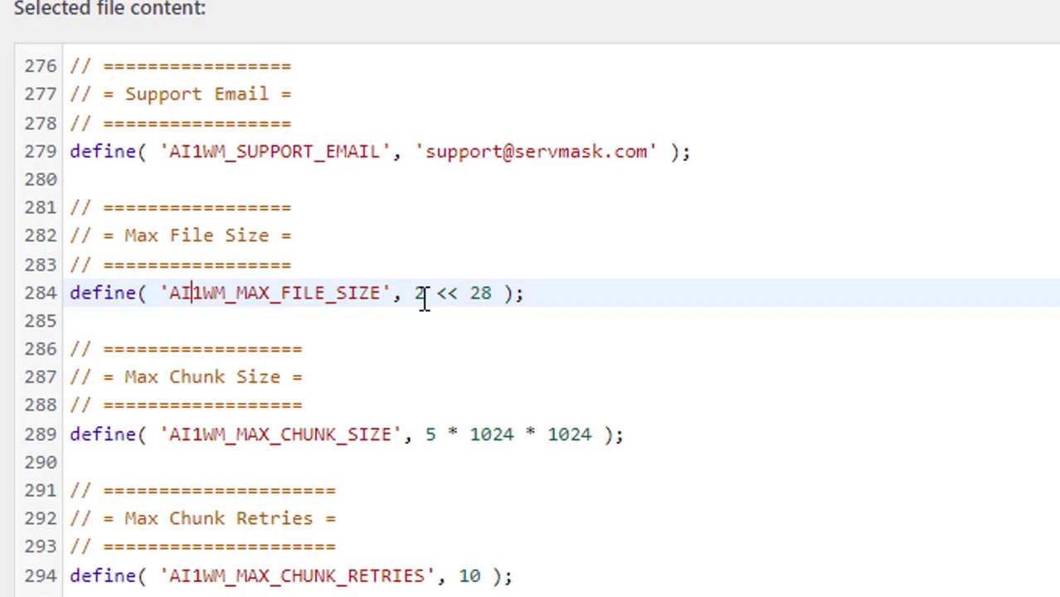
Step: Change the AI1WM_MAX_FILE_SIZE definition in constants.php to 2 << 56 and save the updated file
{"action": "left_click", "coordinate": [492, 292]}
{"action": "key", "text": "BackSpace"}
{"action": "key", "text": "BackSpace"}
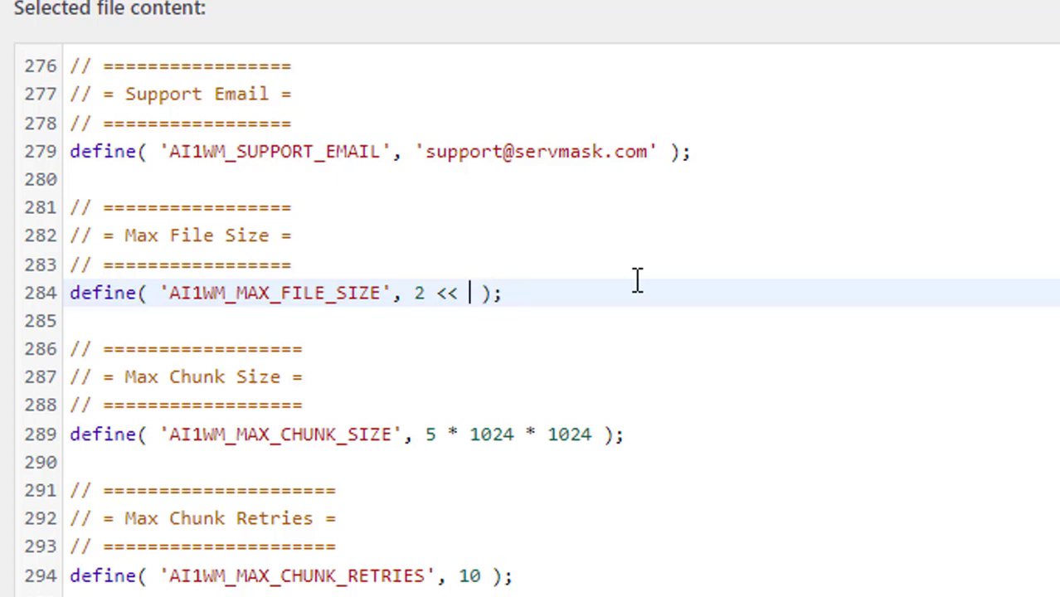
{"action": "type", "text": "56"}
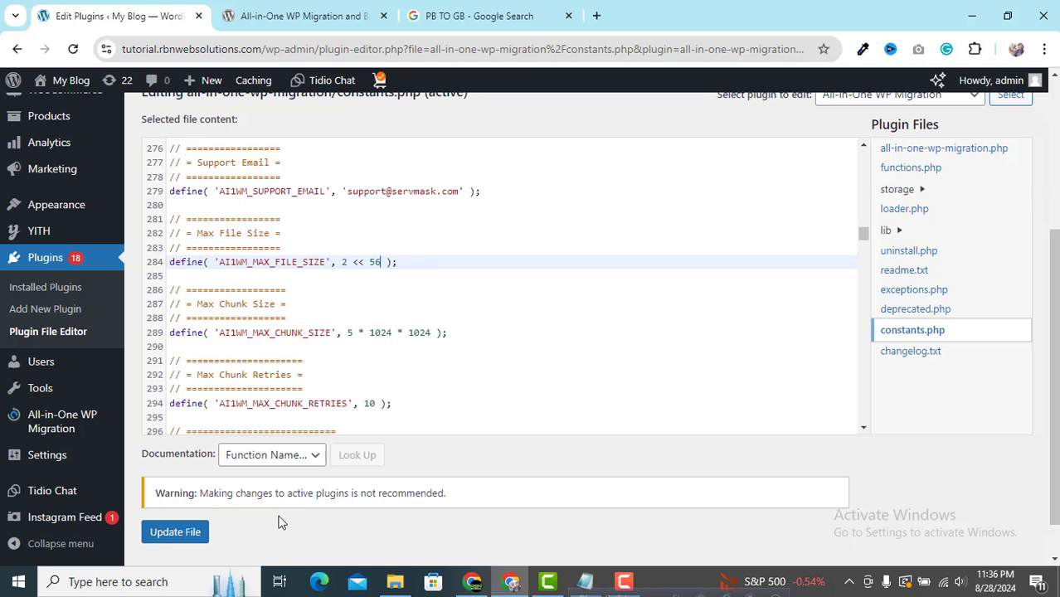
{"action": "scroll", "coordinate": [273, 531], "scroll_direction": "down", "scroll_amount": 1}
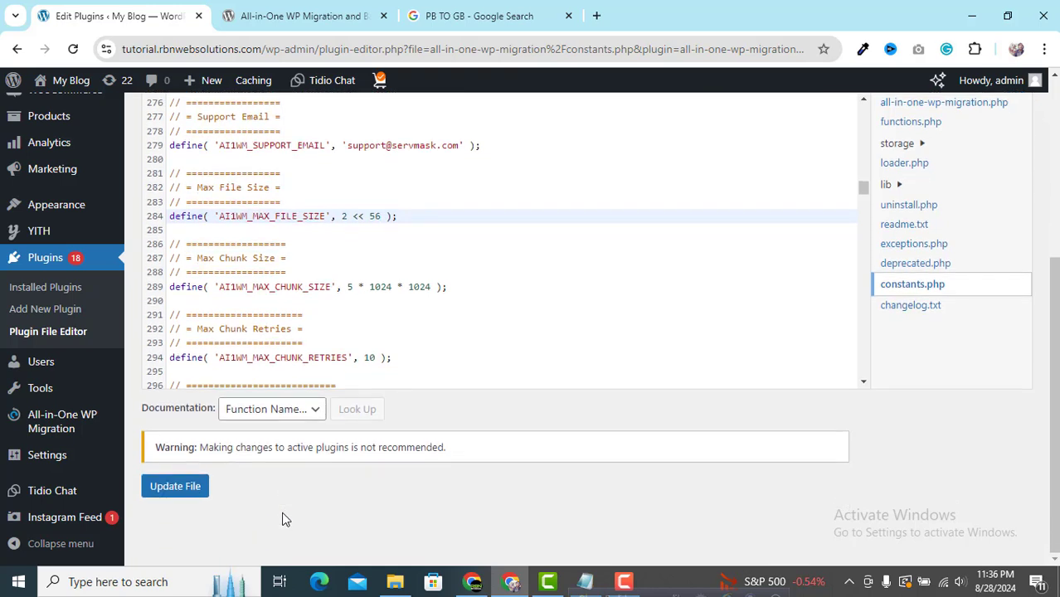
{"action": "left_click", "coordinate": [175, 496]}
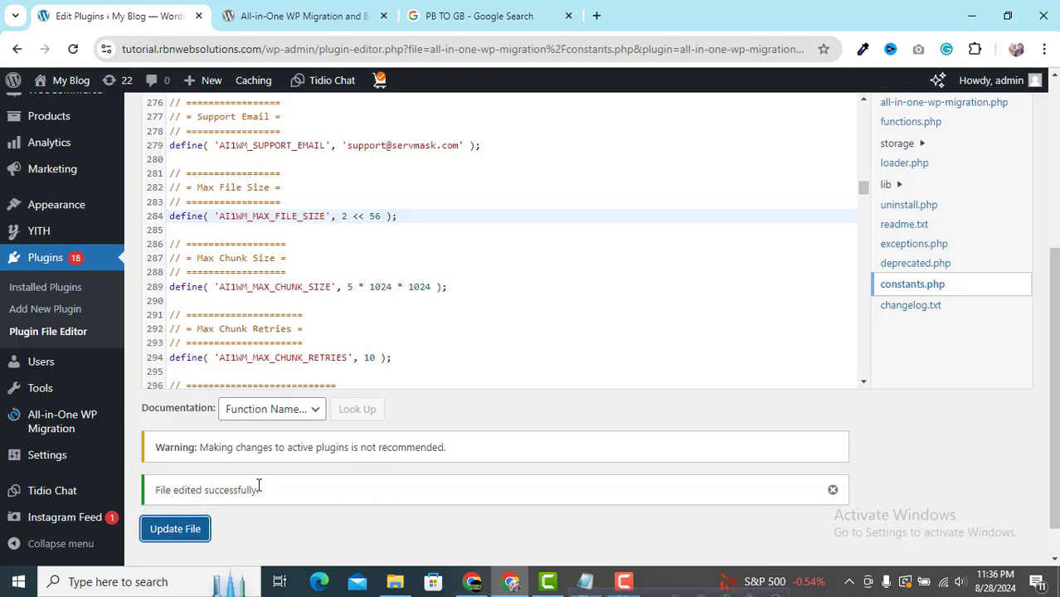
{"action": "scroll", "coordinate": [259, 486], "scroll_direction": "down", "scroll_amount": 1}
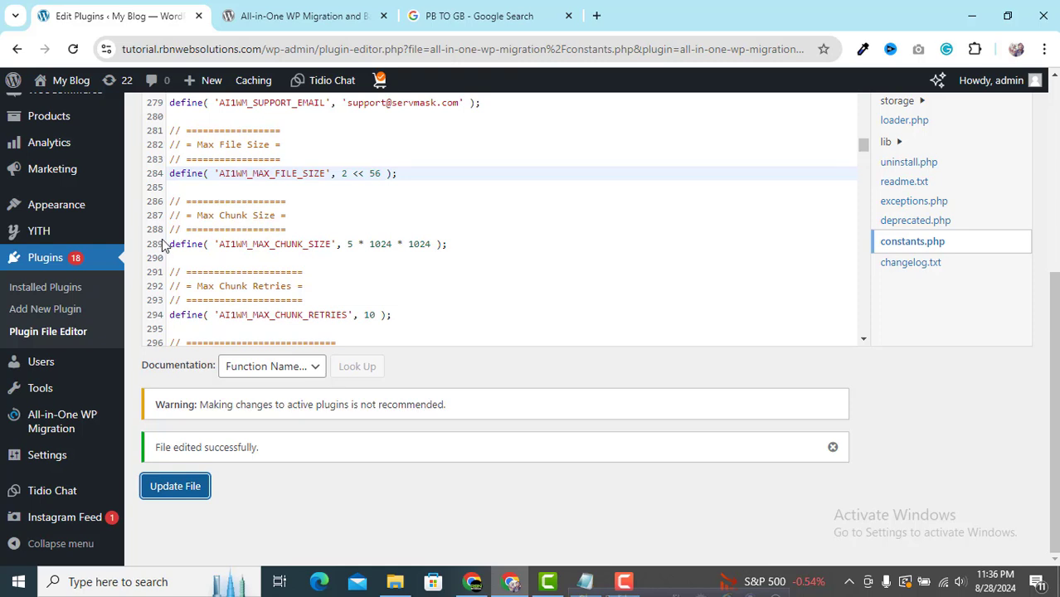
Step: Return to the WordPress dashboard, reopen the All-in-One WP Migration import page and check its maximum upload file size
{"action": "scroll", "coordinate": [292, 470], "scroll_direction": "up", "scroll_amount": 4}
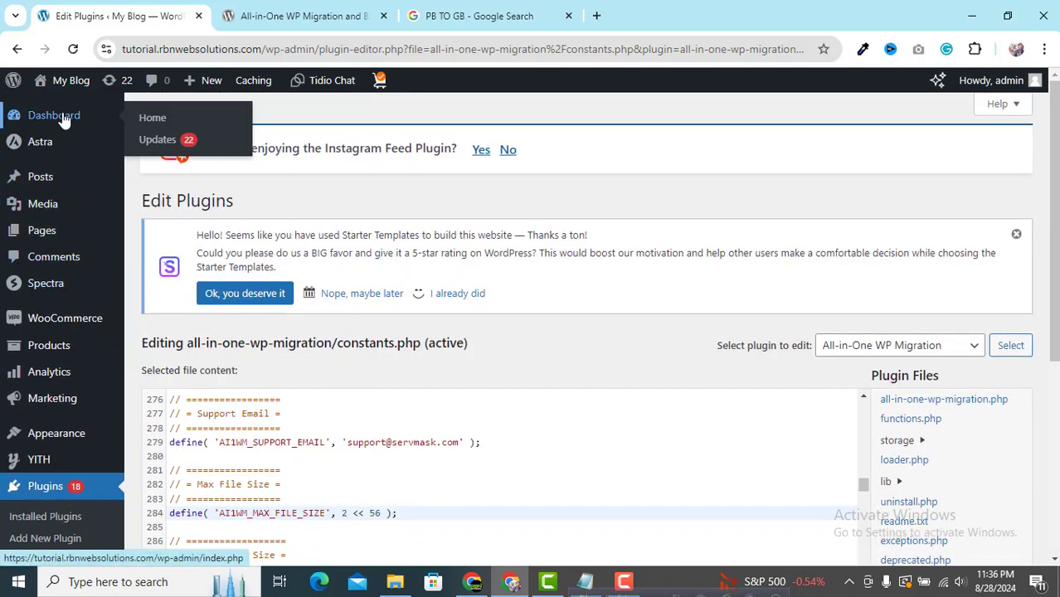
{"action": "left_click", "coordinate": [64, 120]}
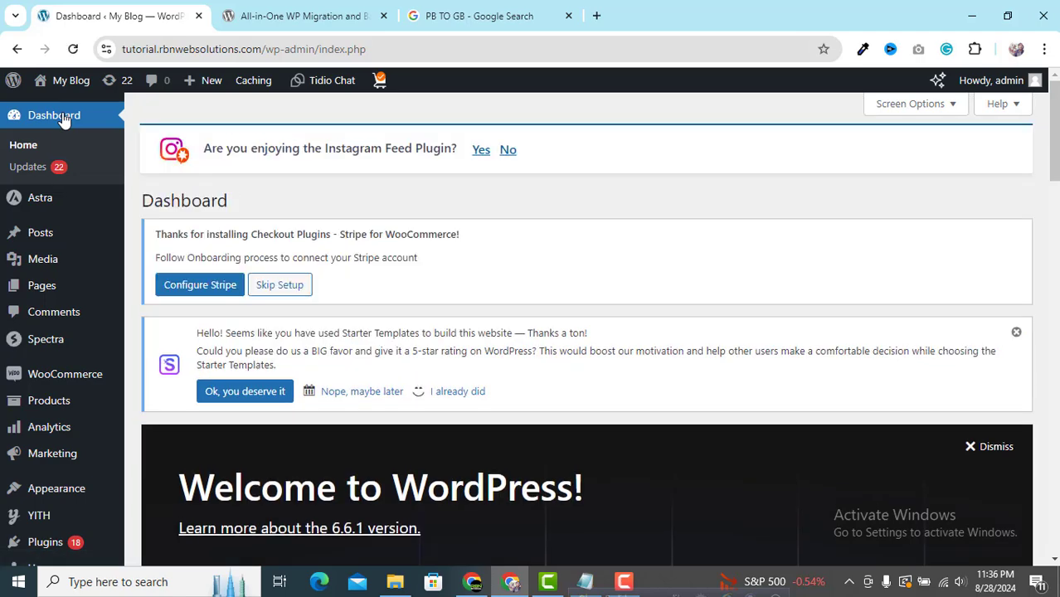
{"action": "scroll", "coordinate": [65, 125], "scroll_direction": "down", "scroll_amount": 4}
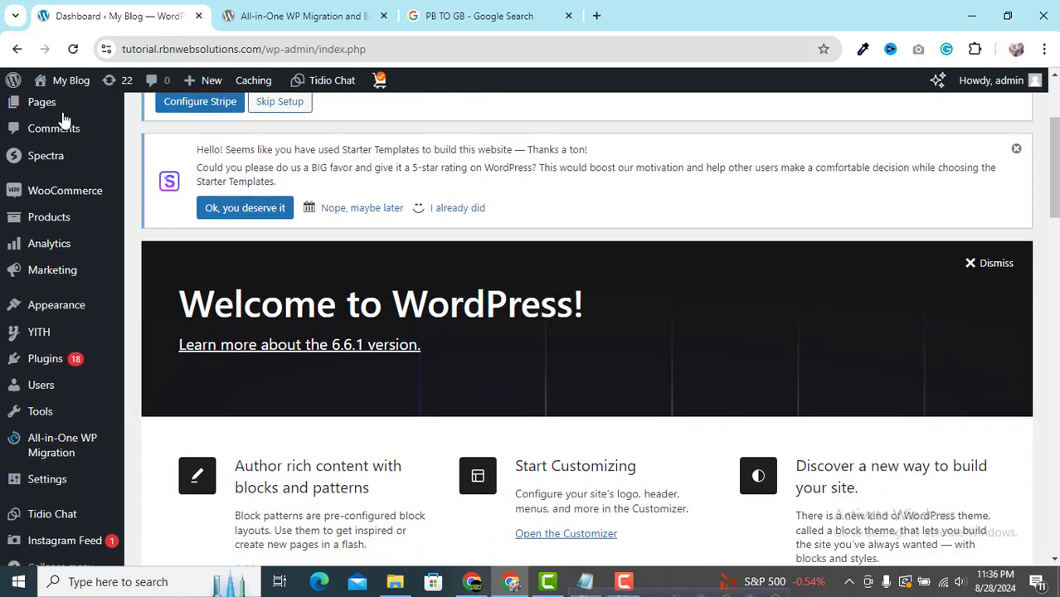
{"action": "scroll", "coordinate": [67, 130], "scroll_direction": "down", "scroll_amount": 3}
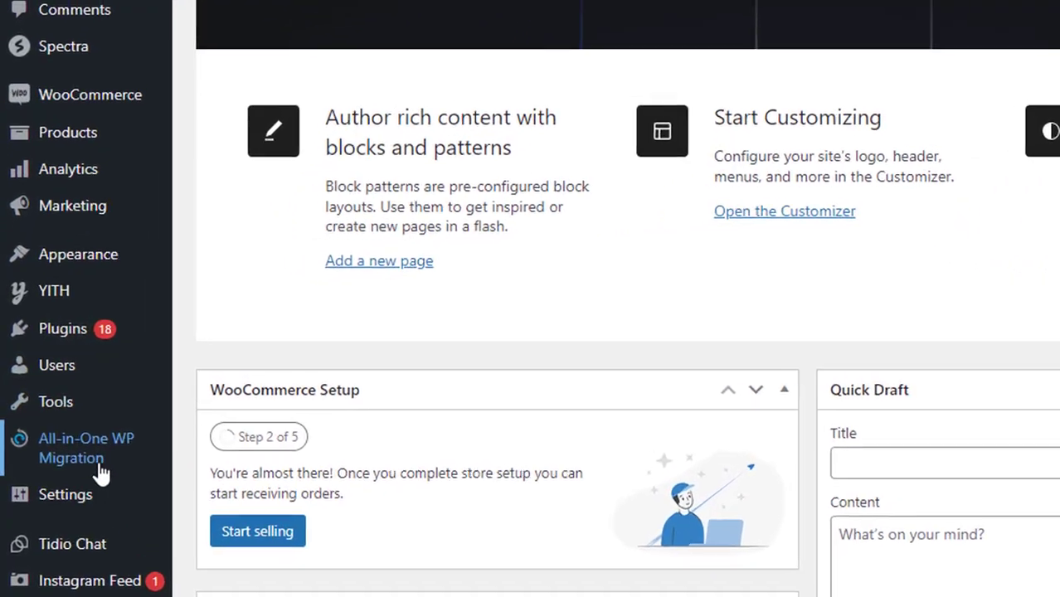
{"action": "mouse_move", "coordinate": [75, 469]}
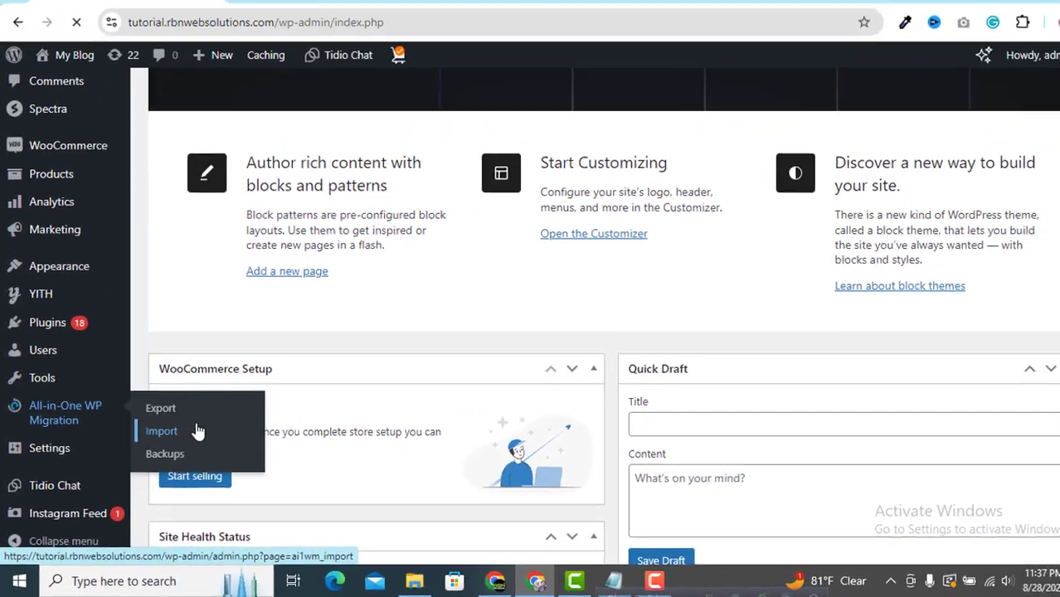
{"action": "left_click", "coordinate": [198, 430]}
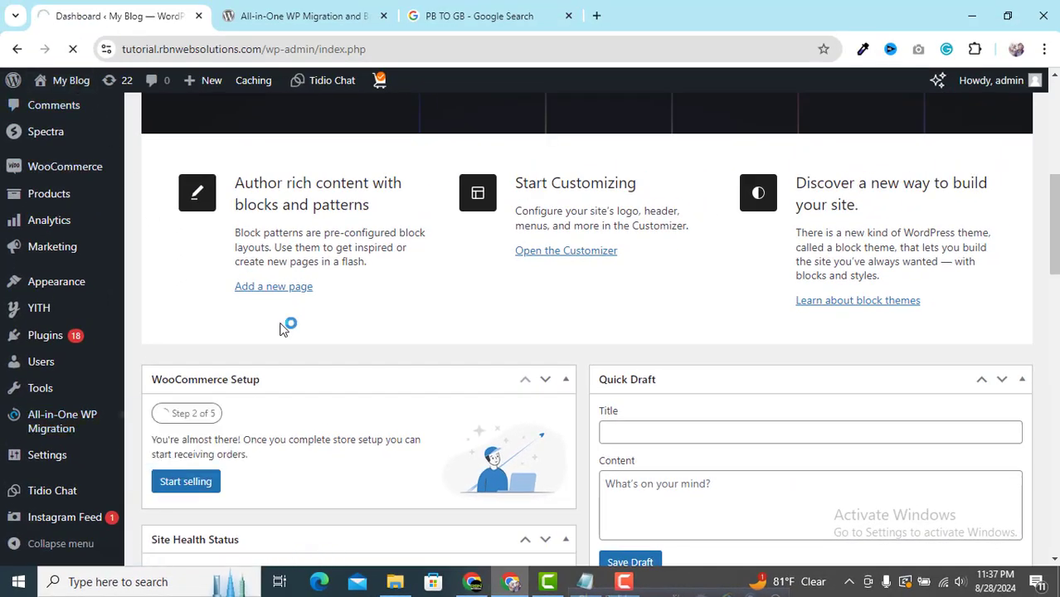
{"action": "scroll", "coordinate": [286, 332], "scroll_direction": "down", "scroll_amount": 3}
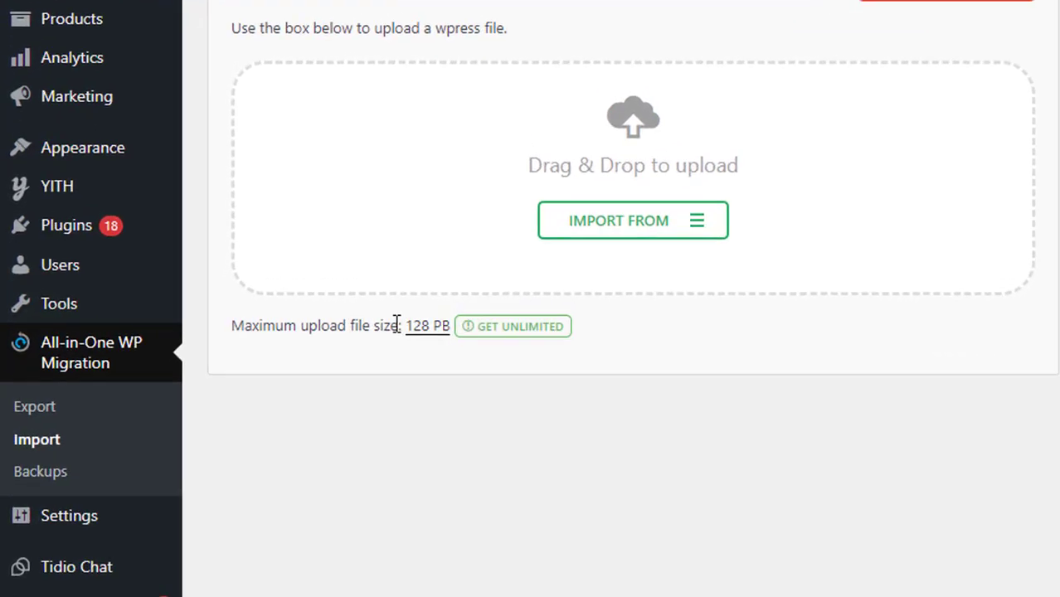
{"action": "left_click_drag", "start_coordinate": [408, 325], "coordinate": [431, 325]}
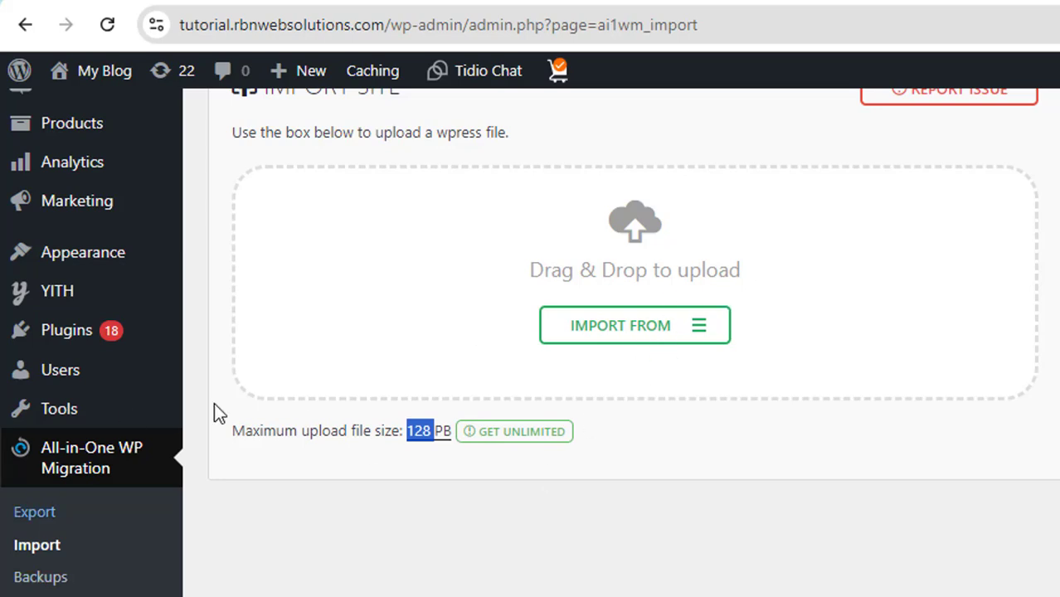
Step: Look at all-in-one-wp-migration.zip in the Desktop folder in File Explorer, and return to the import page in the browser
{"action": "left_click", "coordinate": [738, 548]}
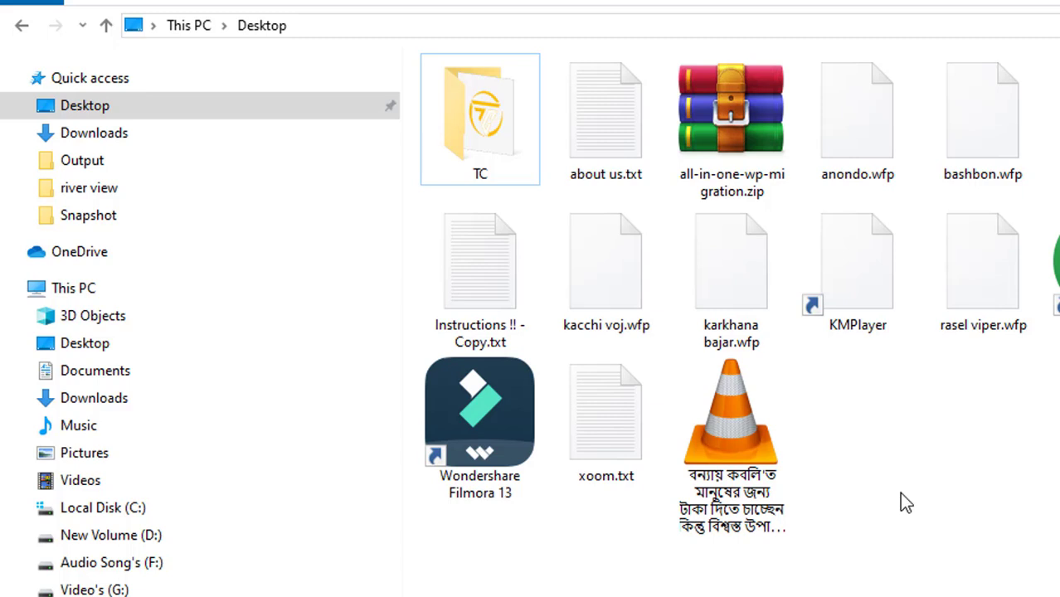
{"action": "mouse_move", "coordinate": [770, 158]}
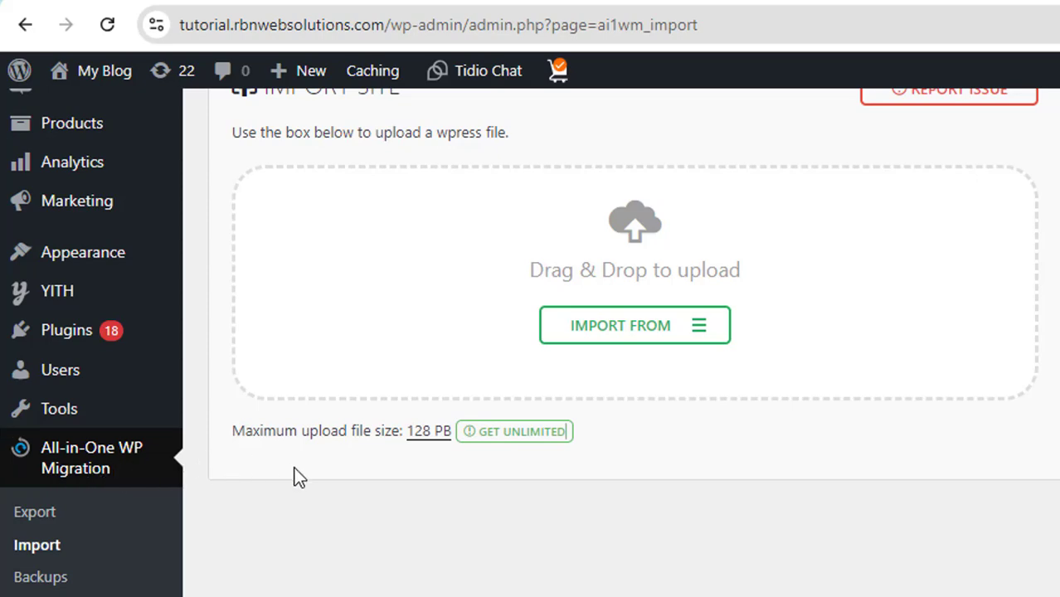
{"action": "scroll", "coordinate": [293, 466], "scroll_direction": "up", "scroll_amount": 5}
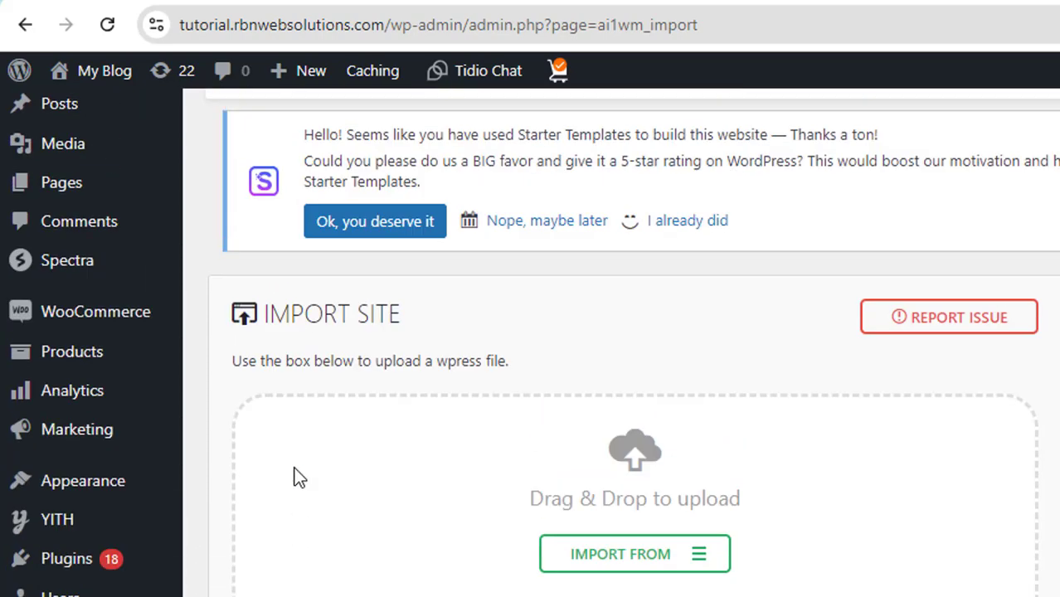